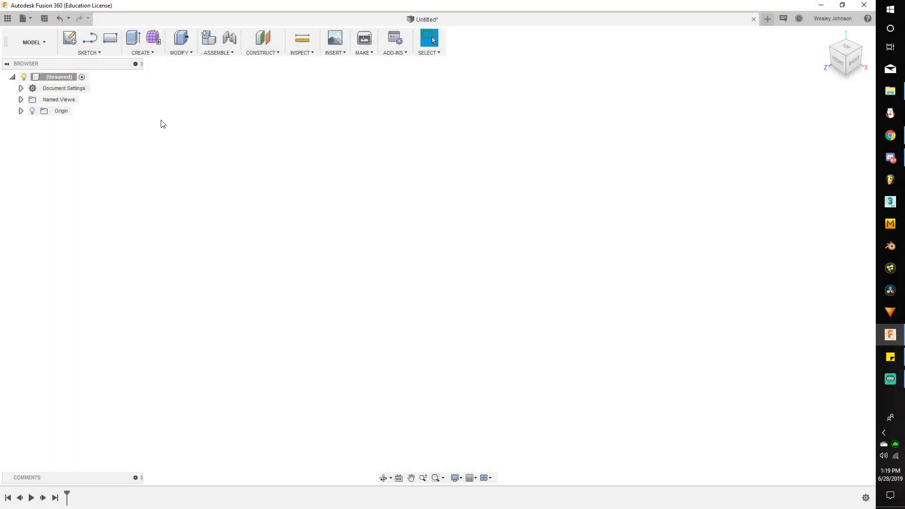
# Start a sketch on the front (XY) origin plane and draw a 13.5 mm diameter circle centred on the origin
pyautogui.click(69, 37)
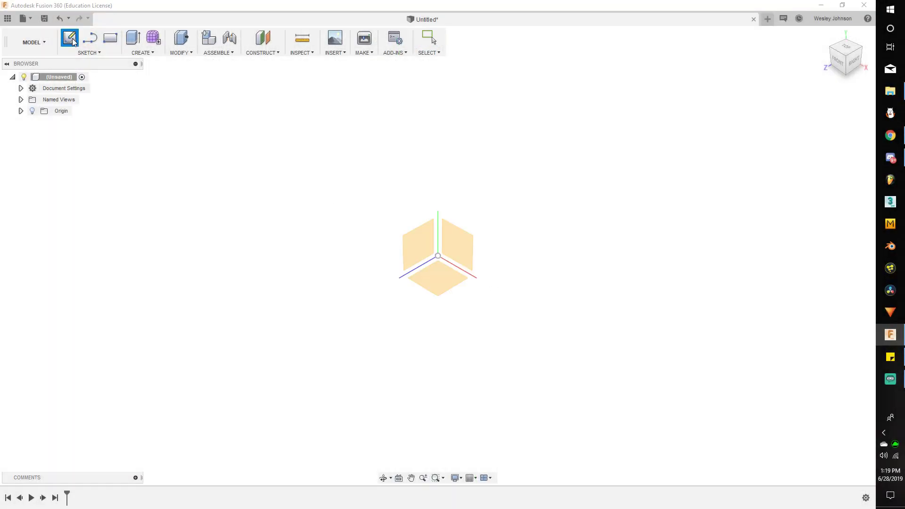
pyautogui.click(466, 255)
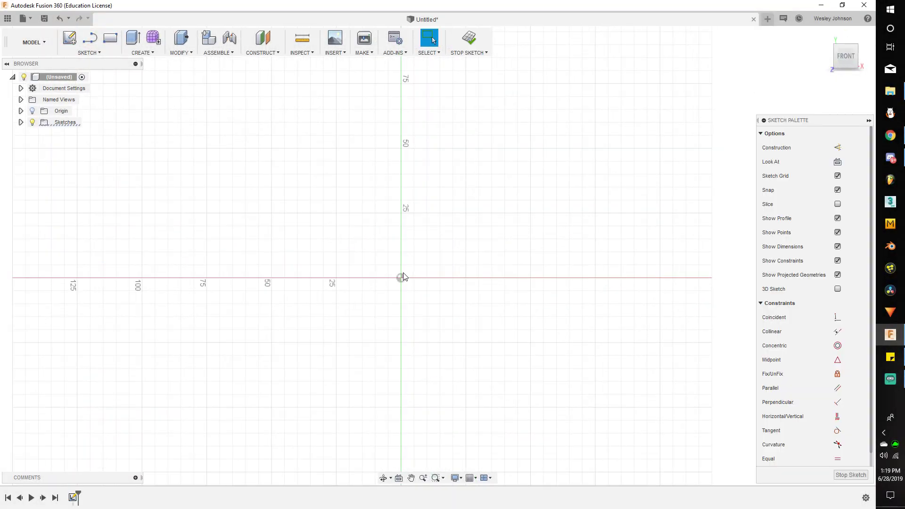
pyautogui.press('c')
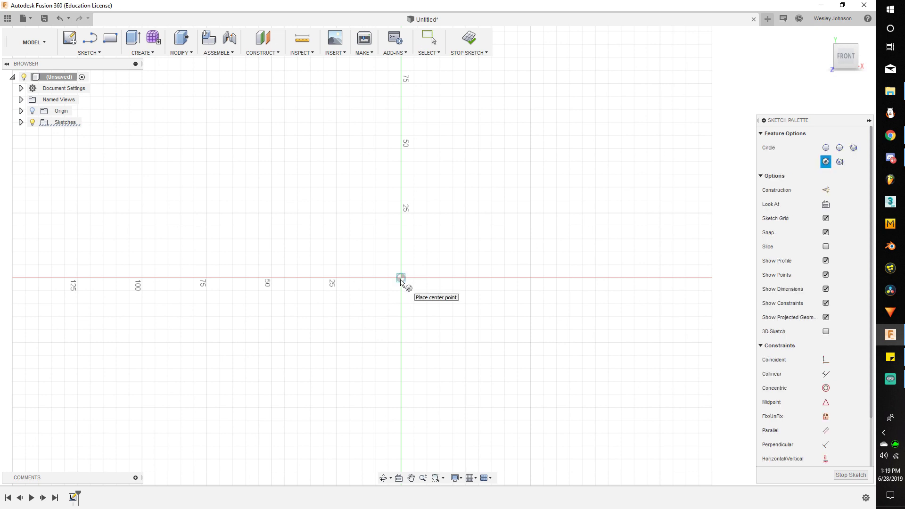
pyautogui.click(401, 281)
pyautogui.write('13')
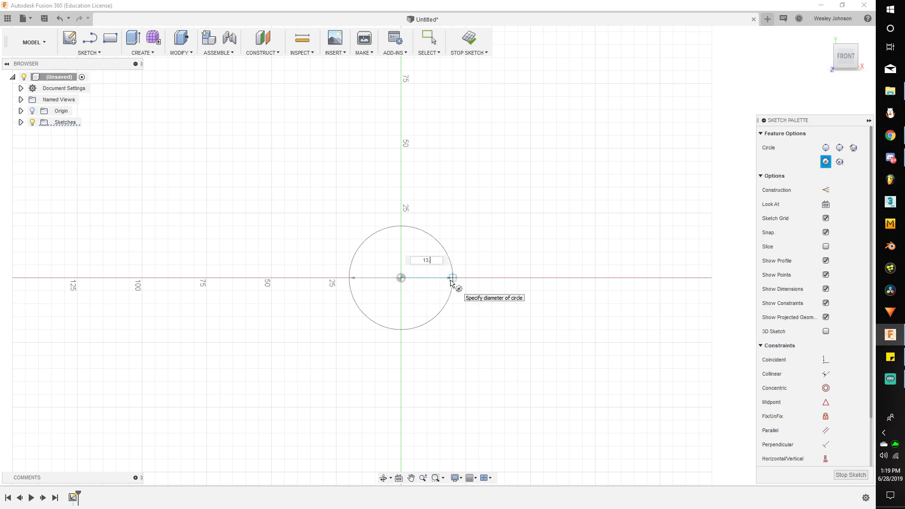
pyautogui.write('.5')
pyautogui.press('Return')
pyautogui.press('Escape')
# Draw a concentric circle of 8.9 mm diameter inside the first one, centred on the origin
pyautogui.scroll(6, 408, 281)
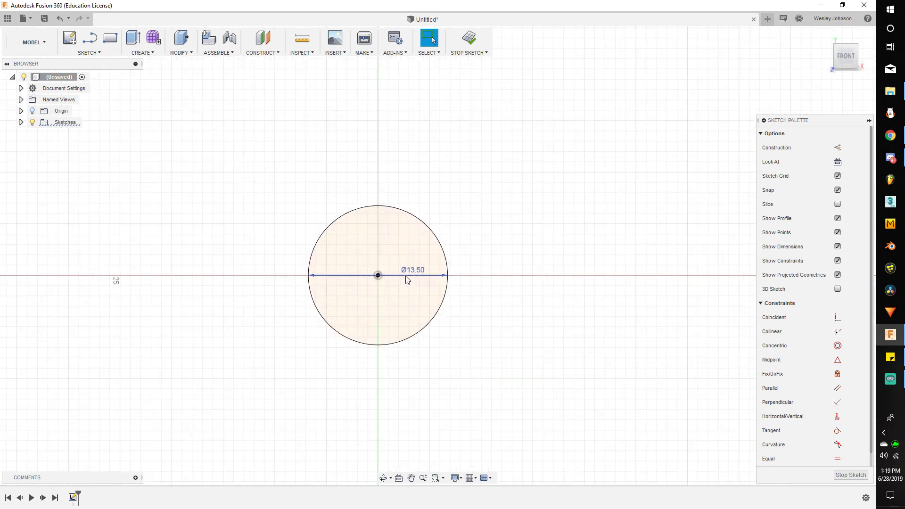
pyautogui.scroll(3, 398, 276)
pyautogui.press('c')
pyautogui.click(364, 277)
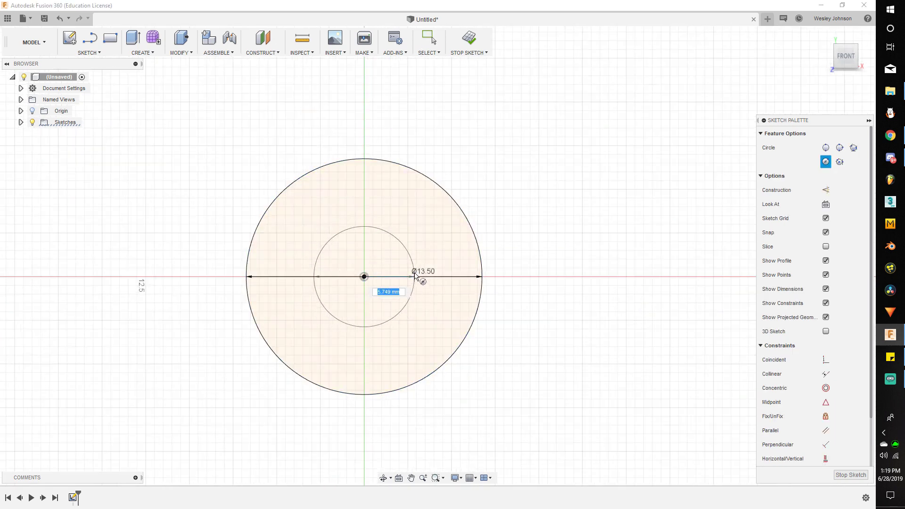
pyautogui.write('8.9')
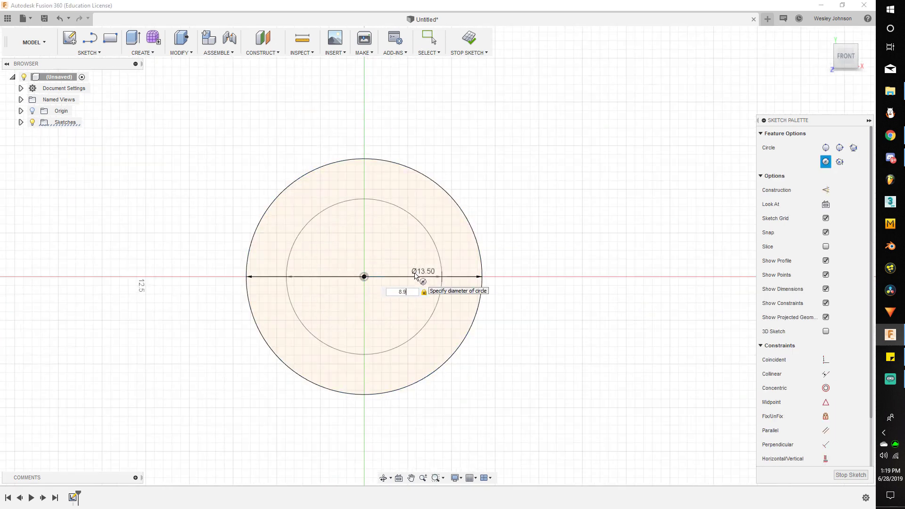
pyautogui.press('Return')
pyautogui.press('Escape')
# Move a diameter label away from the overlapping one and finish the sketch
pyautogui.scroll(-3, 443, 275)
pyautogui.scroll(2, 435, 274)
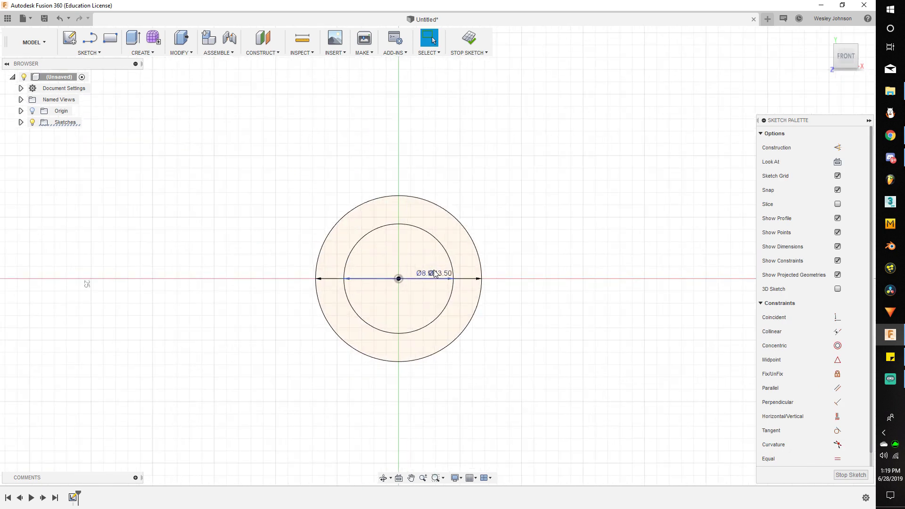
pyautogui.moveTo(435, 274); pyautogui.dragTo(428, 300)
pyautogui.click(470, 46)
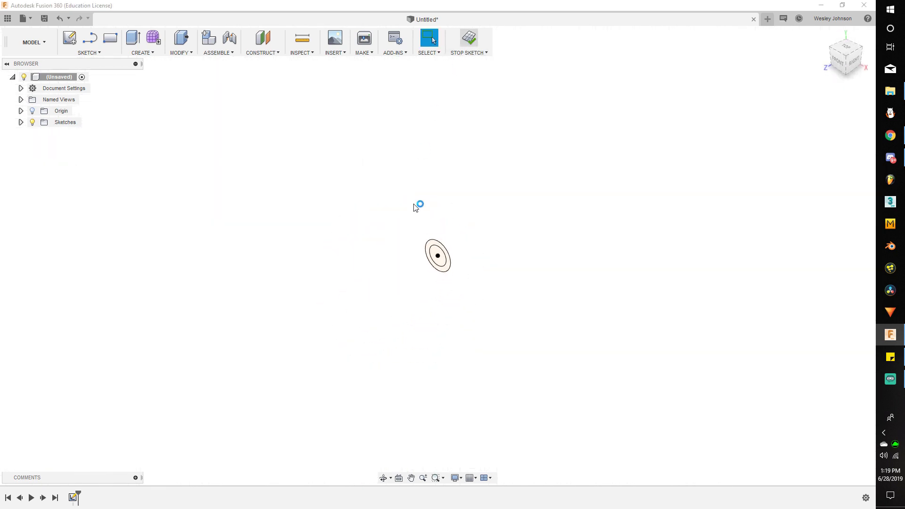
# Extrude the ring between the two circles by -4" as a new body
pyautogui.press('e')
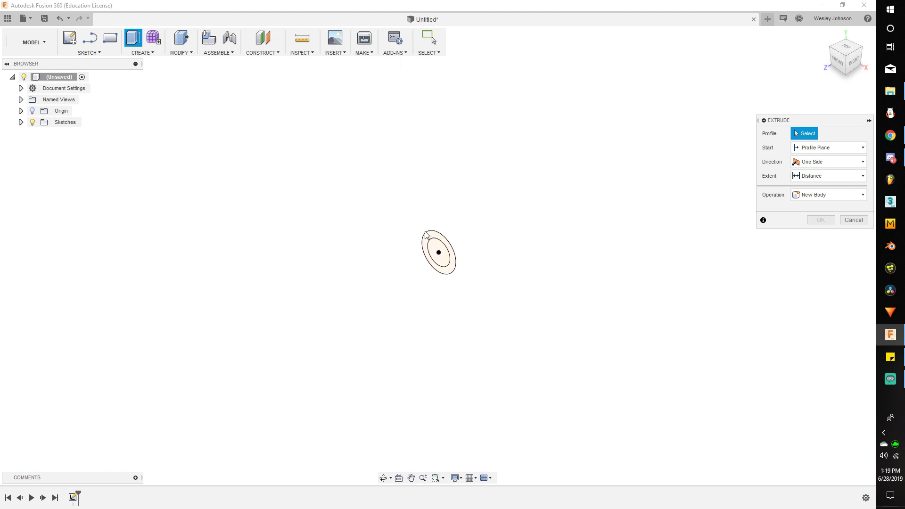
pyautogui.click(427, 236)
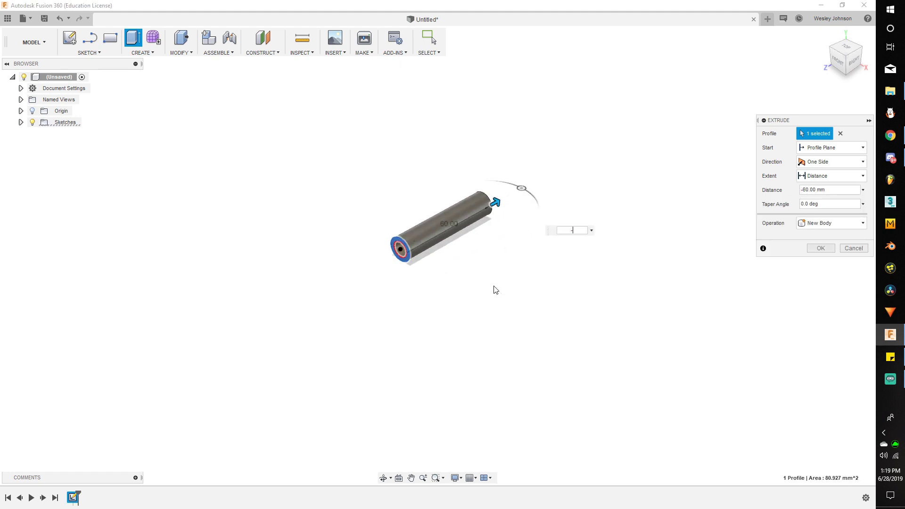
pyautogui.write('-')
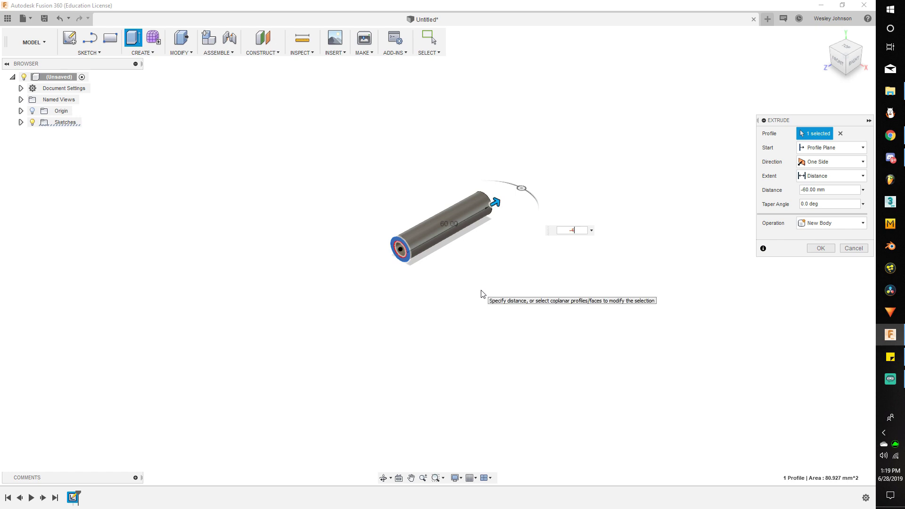
pyautogui.write('4"')
pyautogui.press('Return')
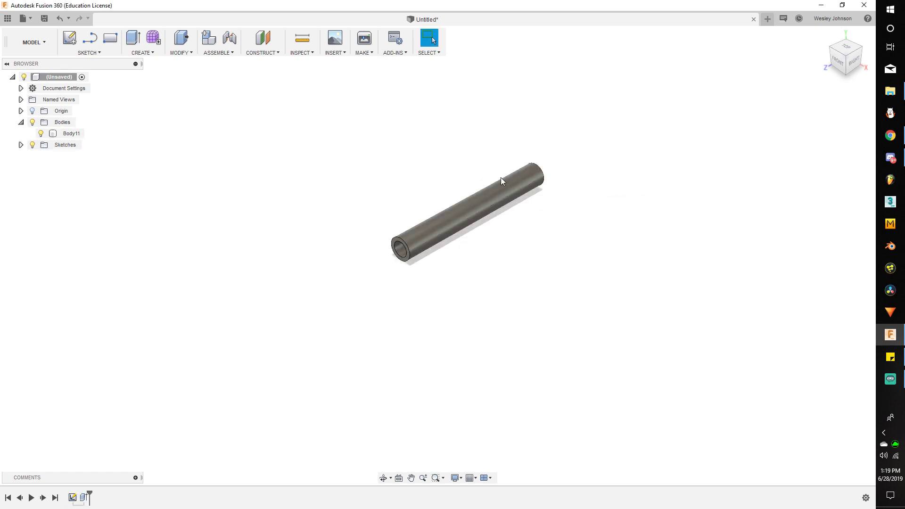
pyautogui.scroll(5, 501, 177)
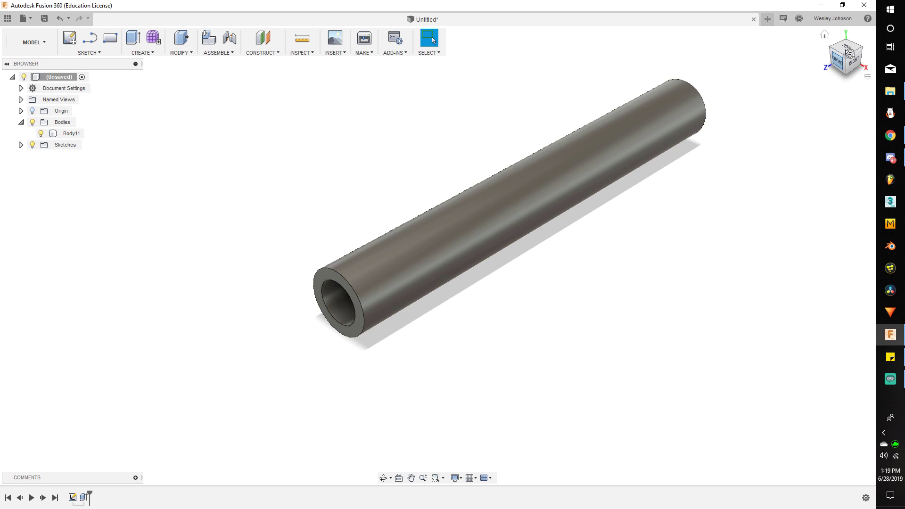
# Create an offset plane on the front (XY) origin plane, coincident with the tube's front end
pyautogui.moveTo(850, 53); pyautogui.dragTo(867, 43)
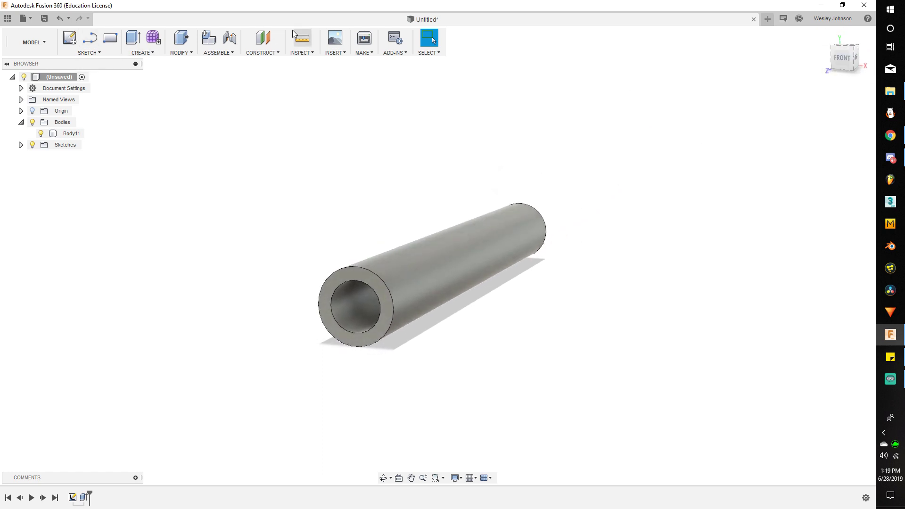
pyautogui.click(267, 40)
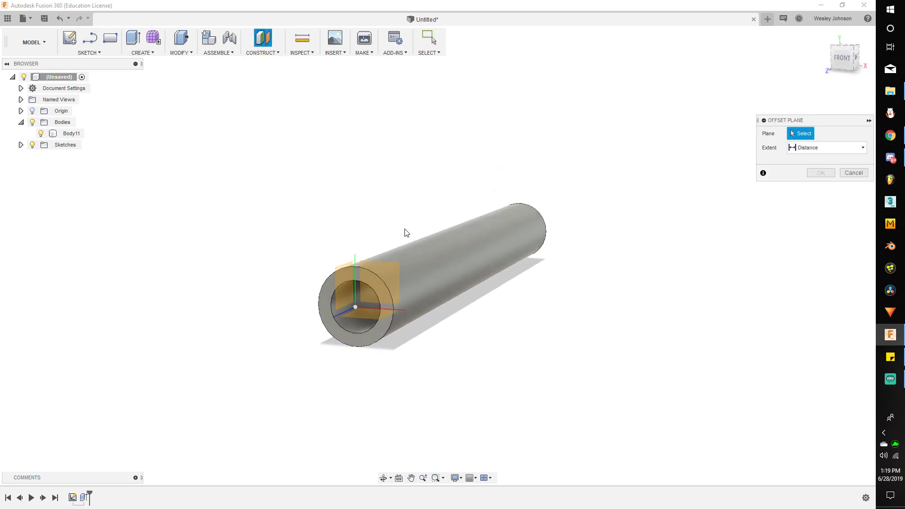
pyautogui.click(384, 268)
pyautogui.click(819, 187)
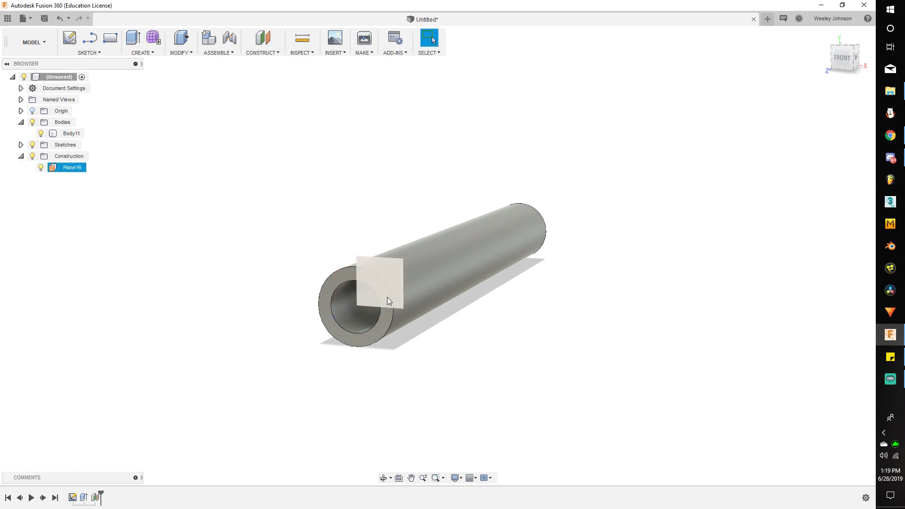
# Create two offset planes along the tube, the first -1" from the front-end plane and the second -1" from that one
pyautogui.click(270, 41)
pyautogui.click(405, 267)
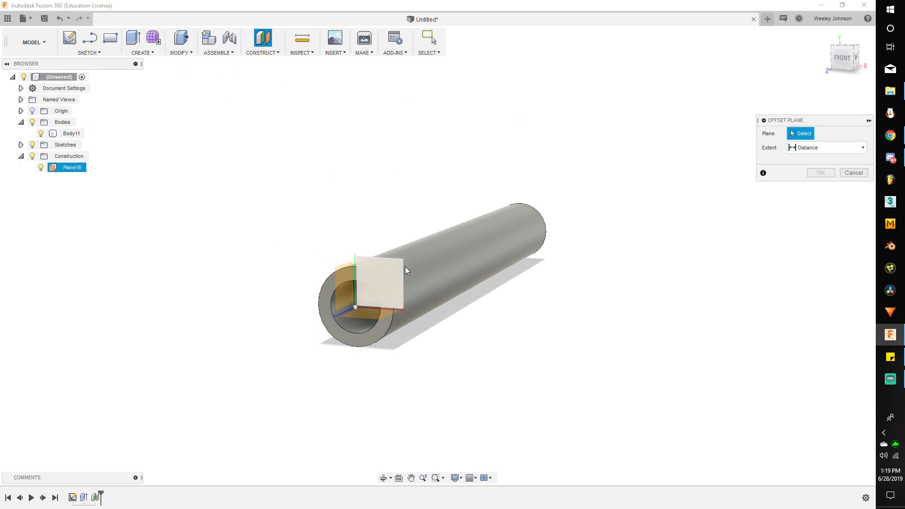
pyautogui.moveTo(398, 272); pyautogui.dragTo(448, 251)
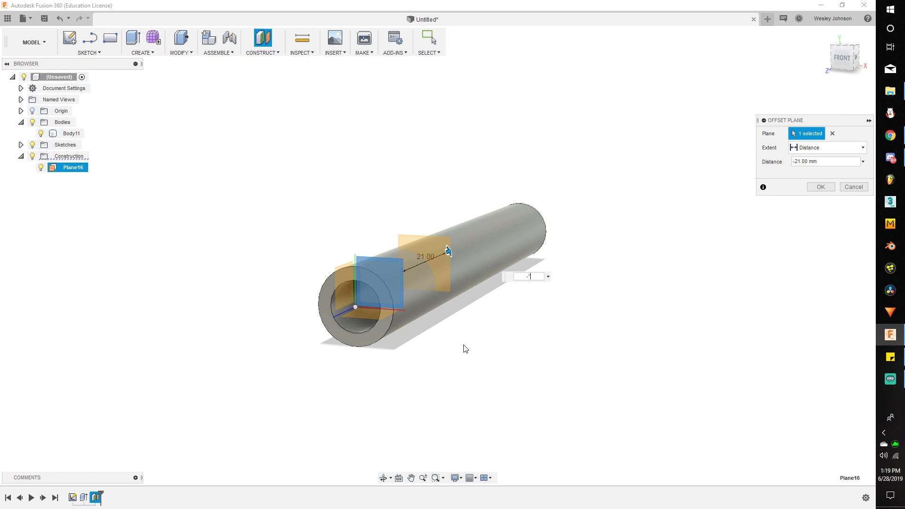
pyautogui.press('Return')
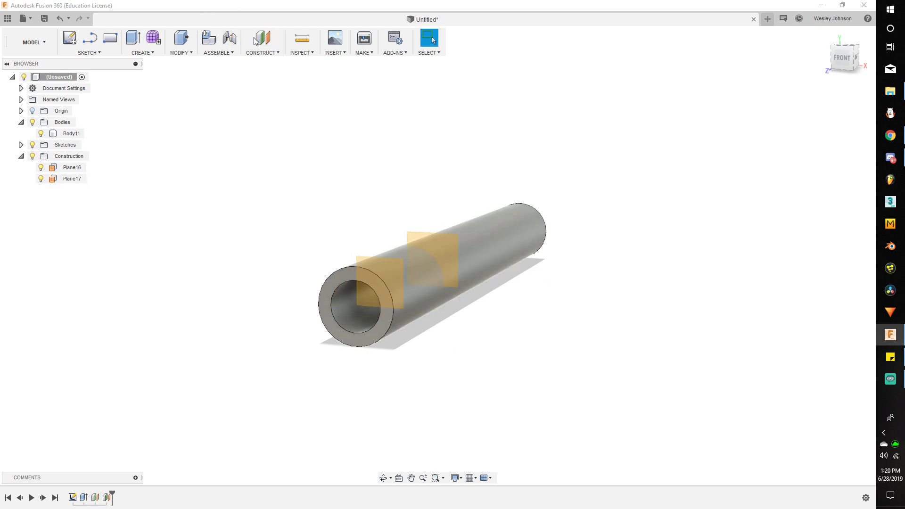
pyautogui.click(263, 39)
pyautogui.click(437, 239)
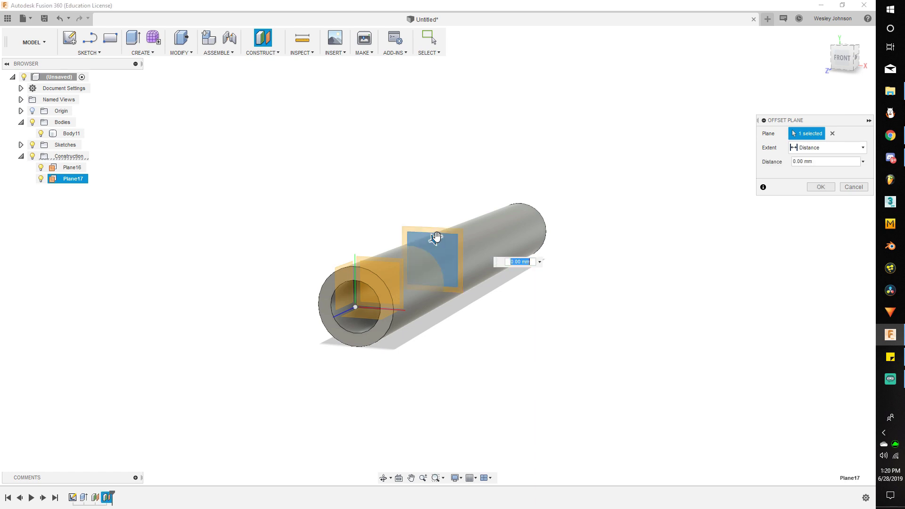
pyautogui.write('1"')
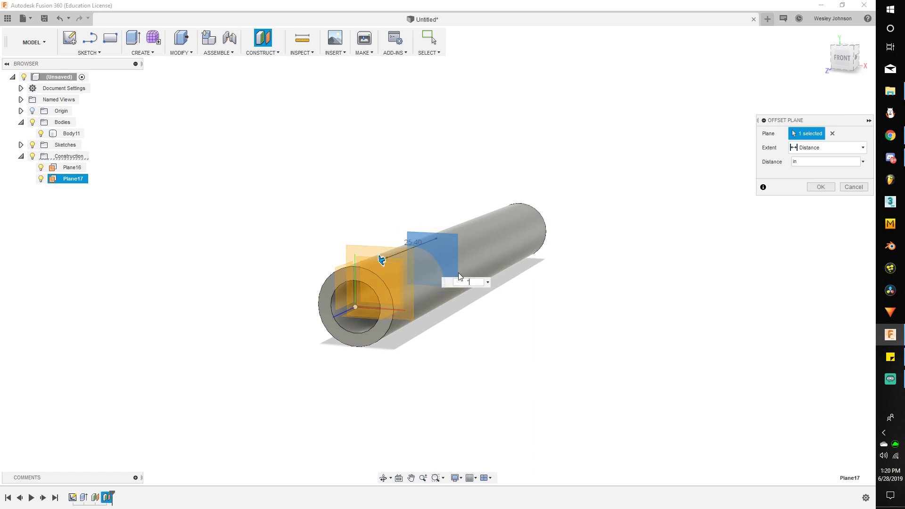
pyautogui.press('Return')
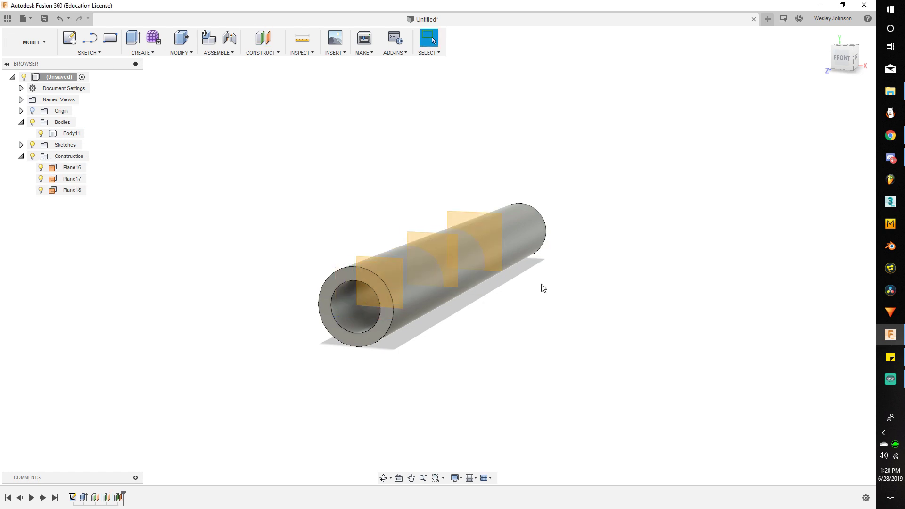
# Add two more offset planes, each -1" beyond the previous one, continuing to the tube's far end
pyautogui.press('Return')
pyautogui.click(496, 213)
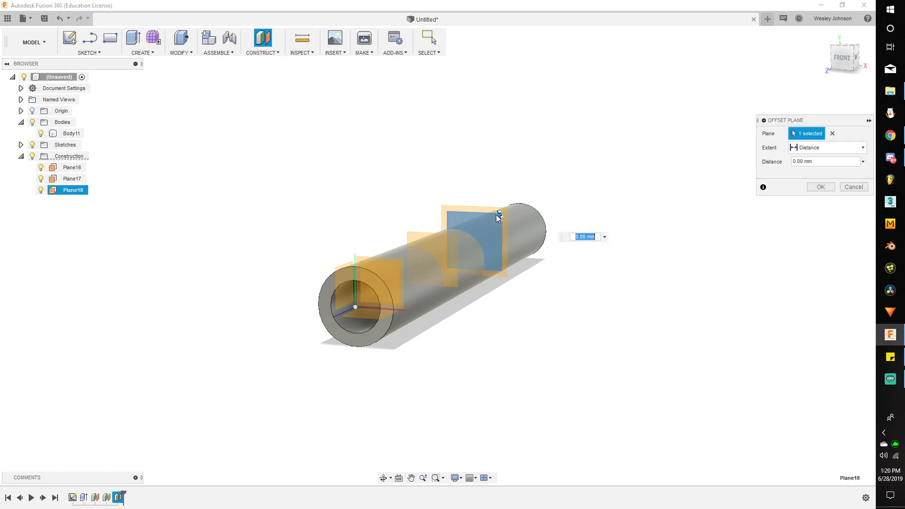
pyautogui.write('1"')
pyautogui.press('Return')
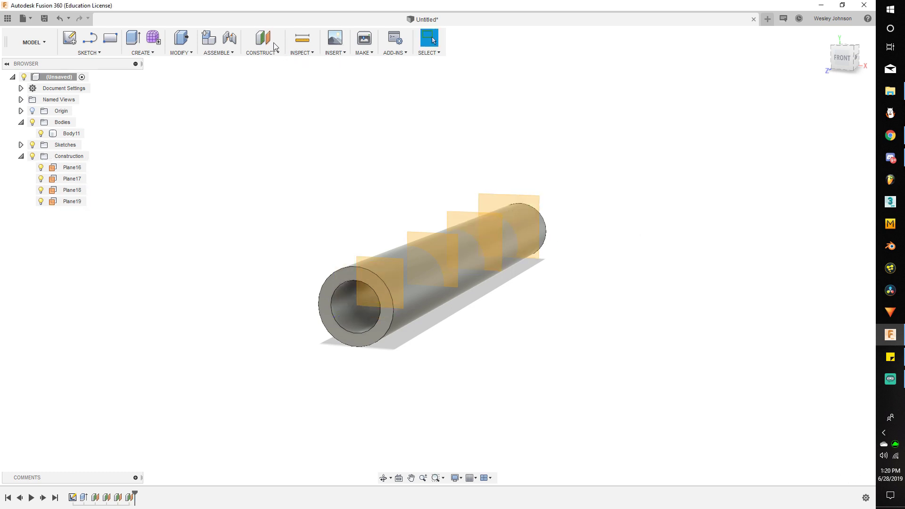
pyautogui.press('Return')
pyautogui.click(527, 209)
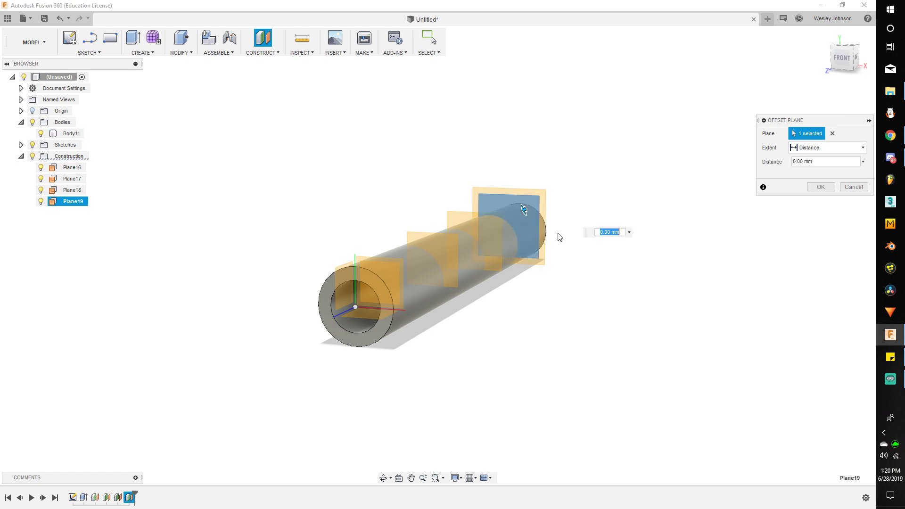
pyautogui.write('-1"')
pyautogui.press('Return')
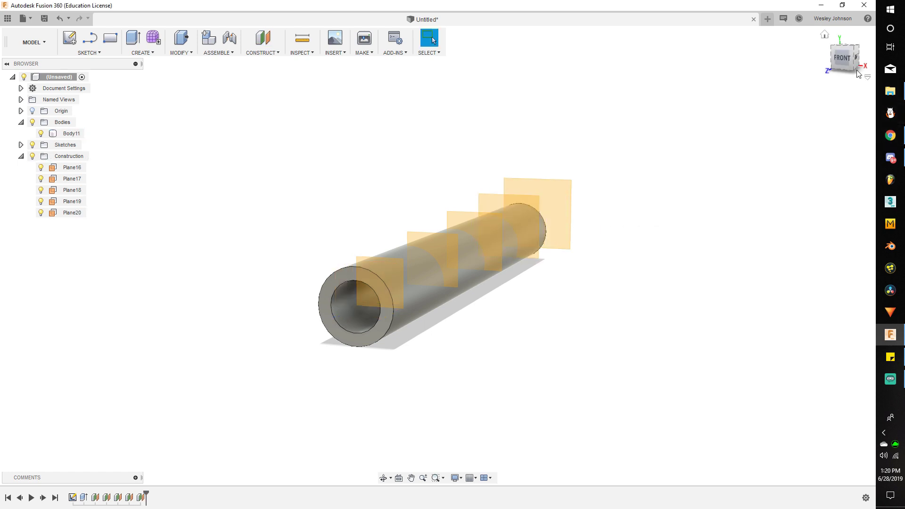
# View the tube from its right side and switch the camera from perspective to orthographic
pyautogui.click(857, 60)
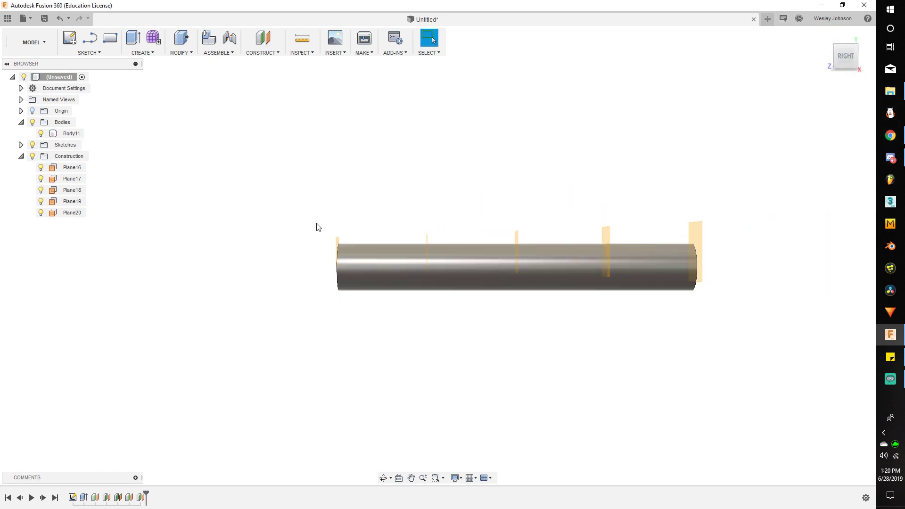
pyautogui.press('Escape')
pyautogui.rightClick(847, 59)
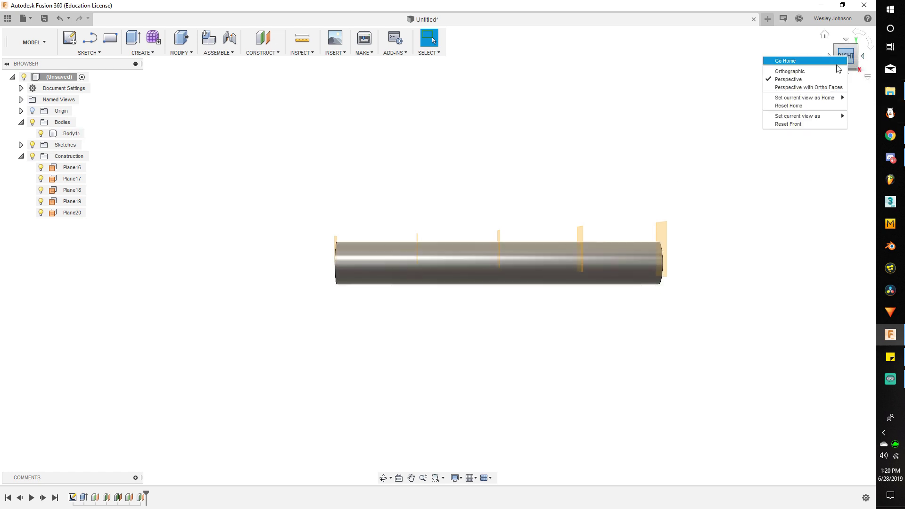
pyautogui.click(780, 69)
pyautogui.click(357, 255)
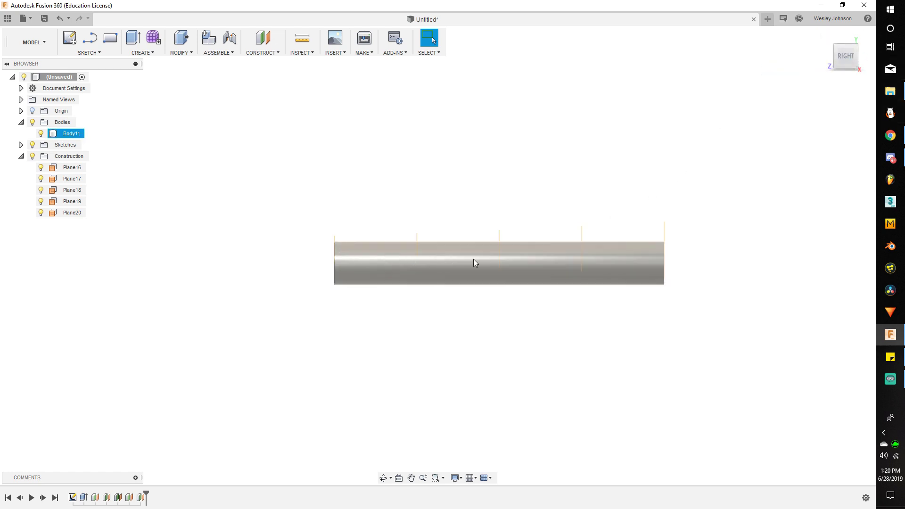
pyautogui.press('Escape')
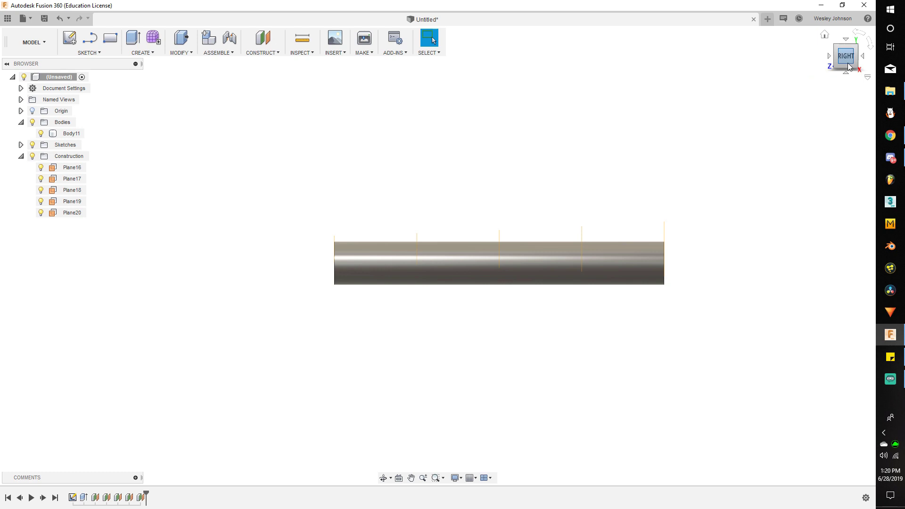
# Start a new sketch on the first construction plane at the tube's front end
pyautogui.click(848, 66)
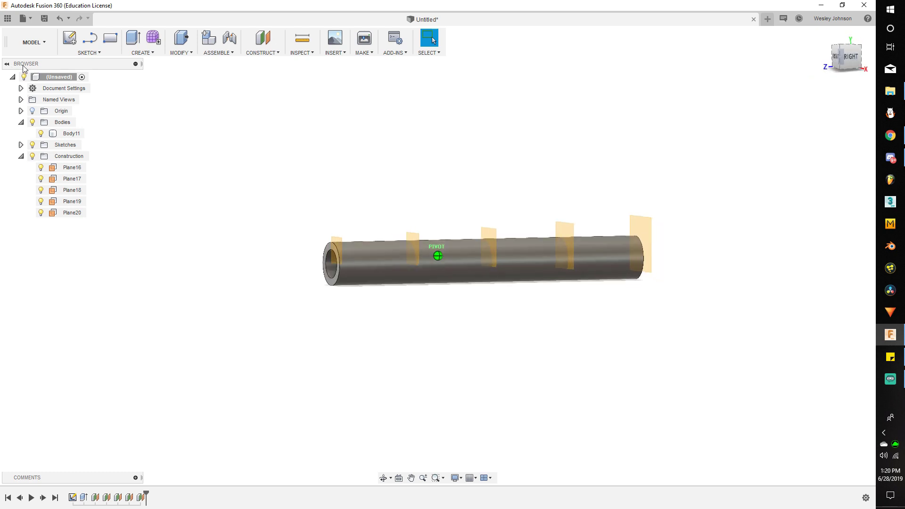
pyautogui.click(67, 37)
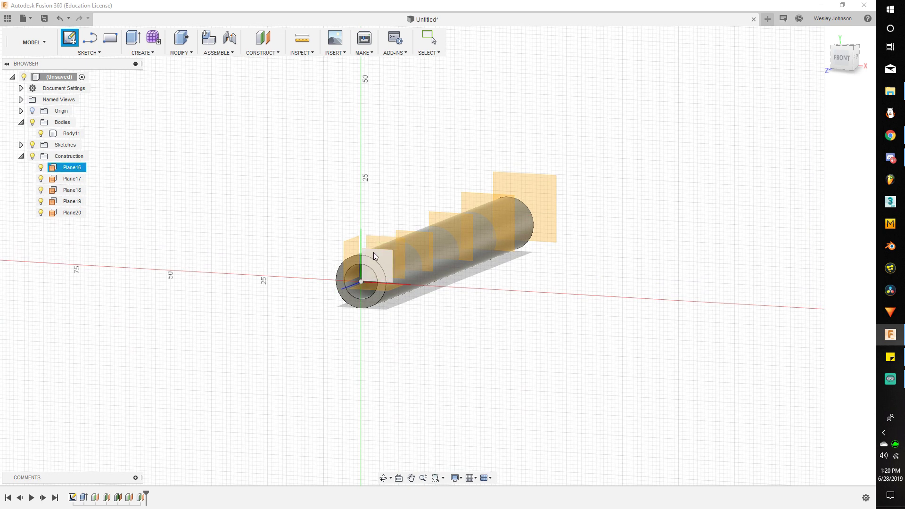
pyautogui.moveTo(854, 46); pyautogui.dragTo(848, 52)
pyautogui.keyDown('shift'); pyautogui.moveTo(410, 264); pyautogui.dragTo(344, 262, button='middle'); pyautogui.keyUp('shift')
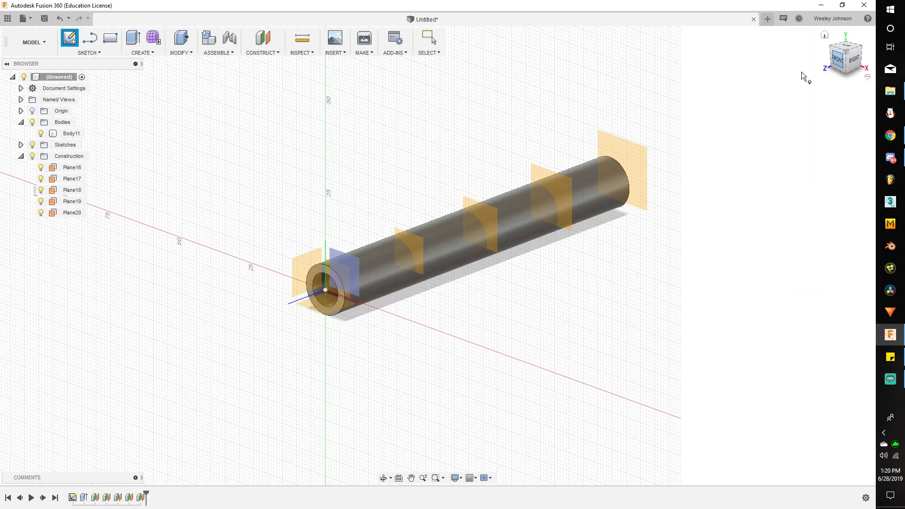
pyautogui.click(337, 268)
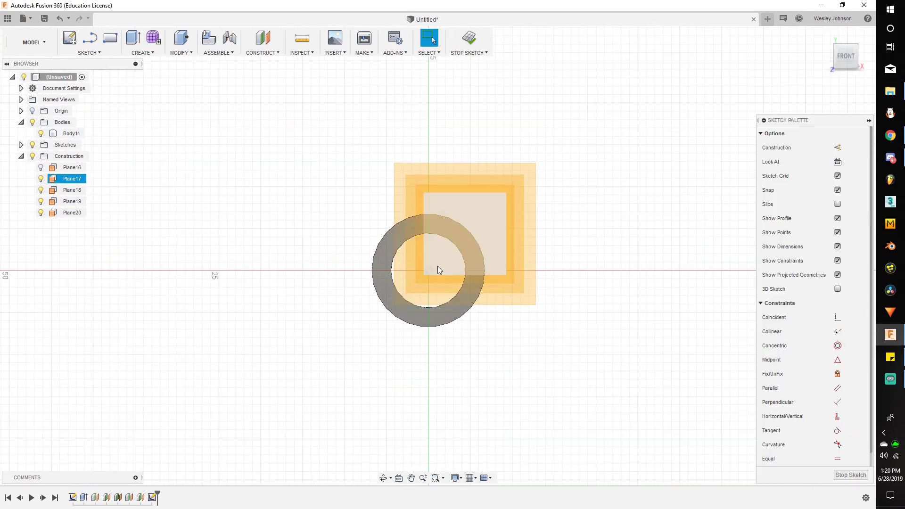
# Draw a centre rectangle about 2 mm wide and 11 mm tall on the tube's centre point
pyautogui.click(104, 53)
pyautogui.moveTo(123, 93)
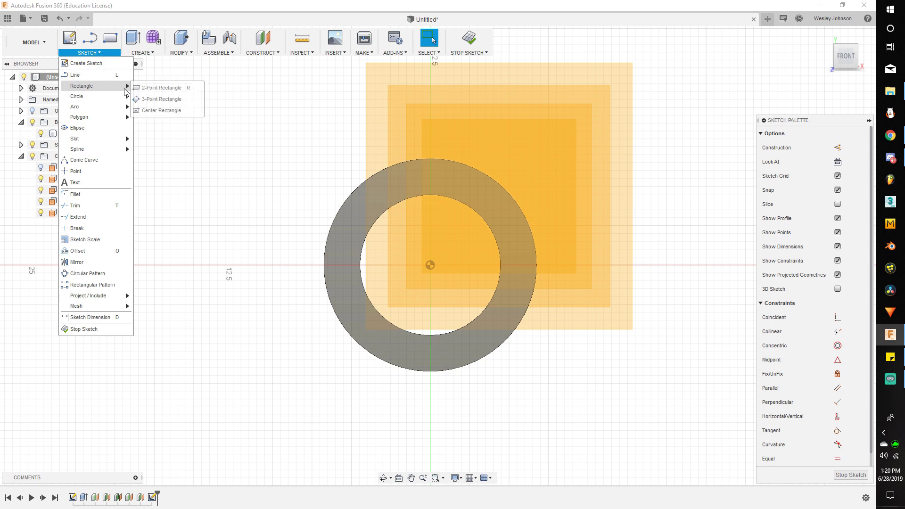
pyautogui.click(156, 111)
pyautogui.click(431, 266)
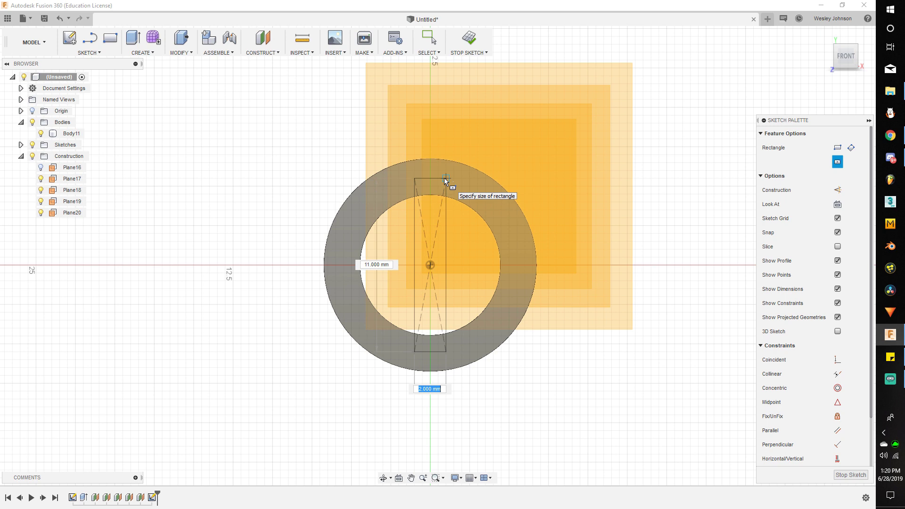
pyautogui.click(444, 177)
# Draw a 9 mm diameter circle centred on the tube's axis, just outside the bore edge
pyautogui.scroll(3, 430, 264)
pyautogui.press('c')
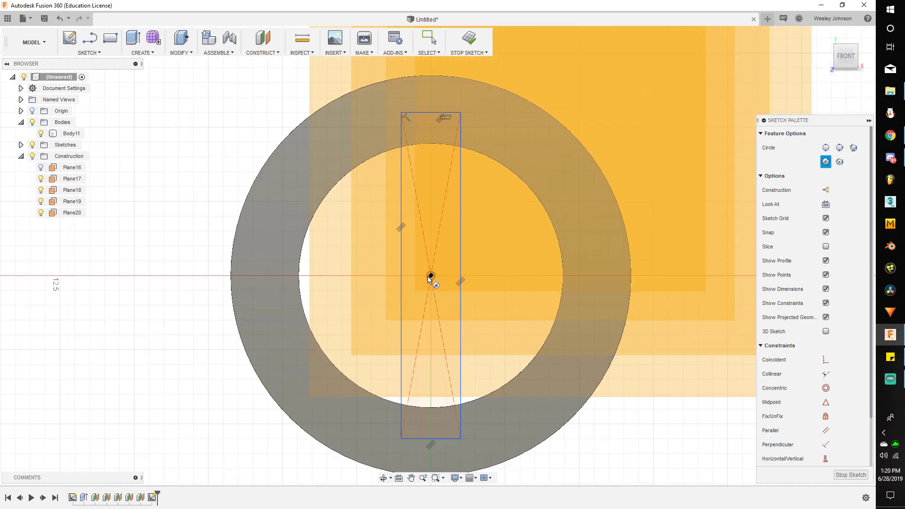
pyautogui.click(431, 275)
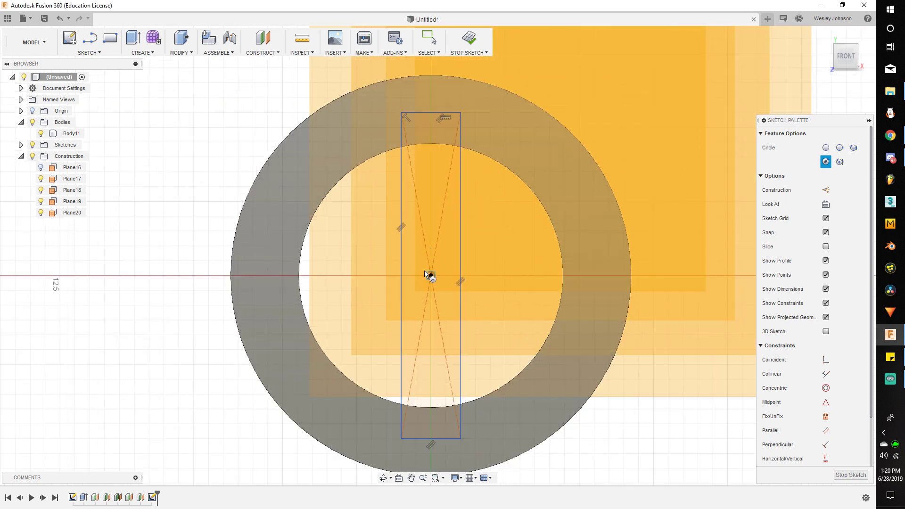
pyautogui.click(432, 137)
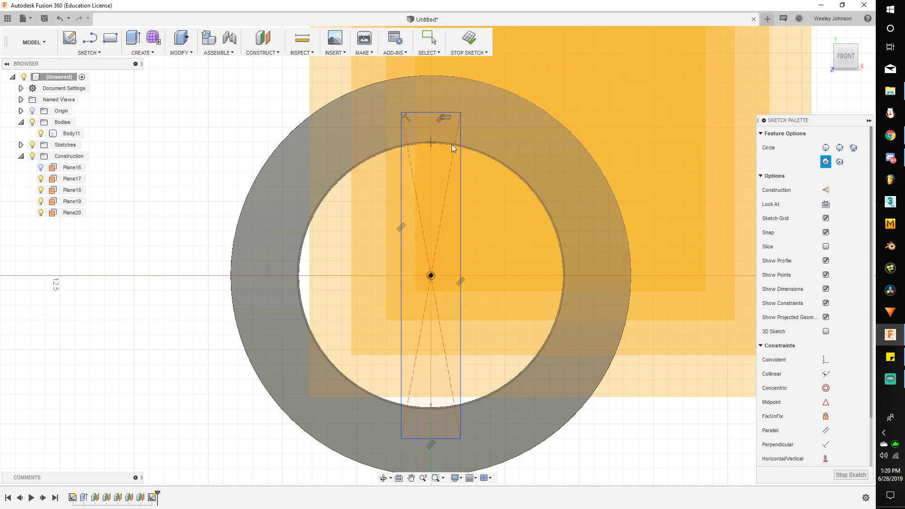
pyautogui.press('Escape')
pyautogui.scroll(-2, 411, 216)
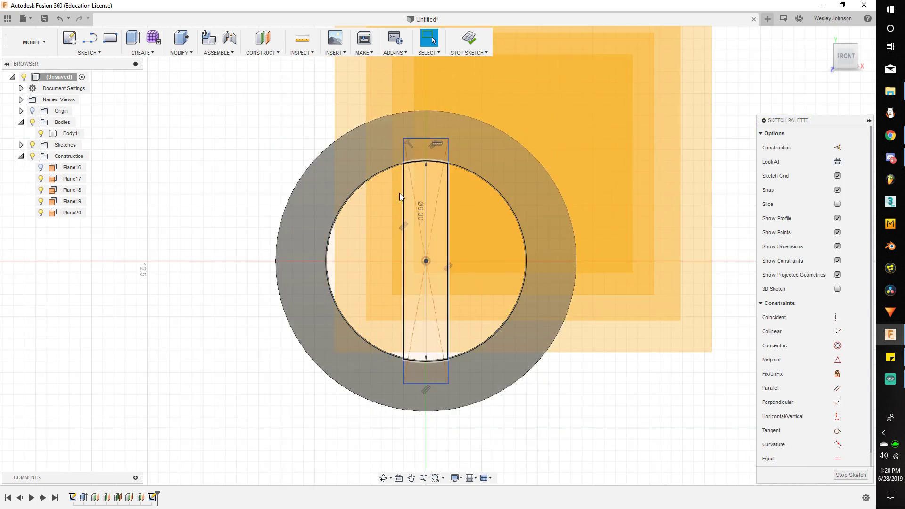
# Hide the construction planes and trim the rectangle's upper and lower ends that extend beyond the circle
pyautogui.click(32, 156)
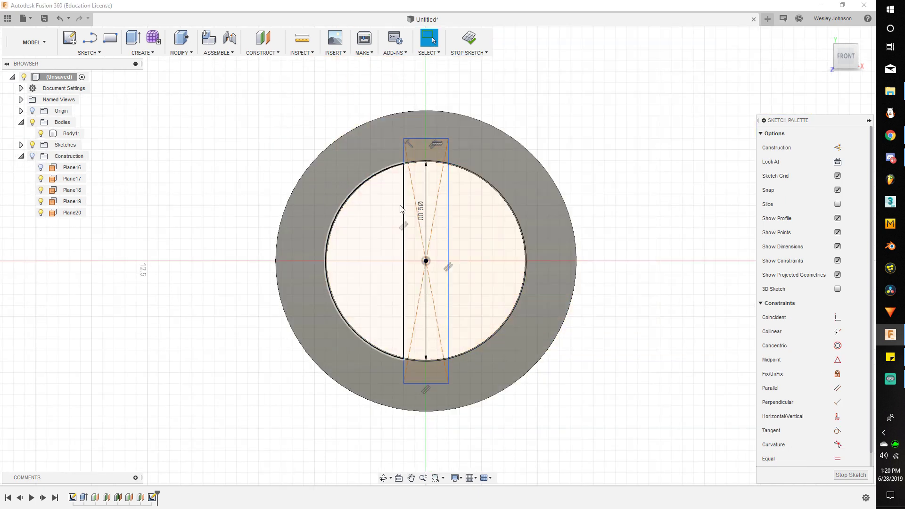
pyautogui.scroll(2, 434, 172)
pyautogui.scroll(2, 406, 162)
pyautogui.press('t')
pyautogui.click(383, 135)
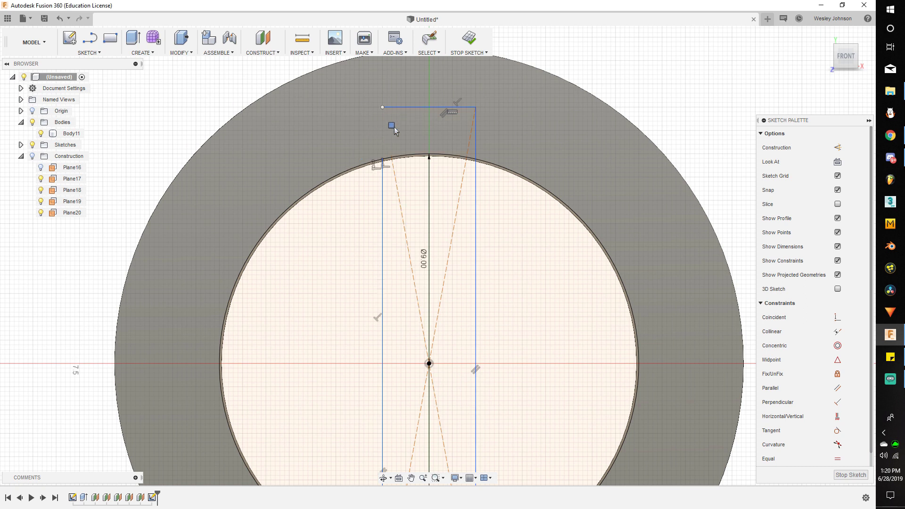
pyautogui.scroll(-2, 376, 93)
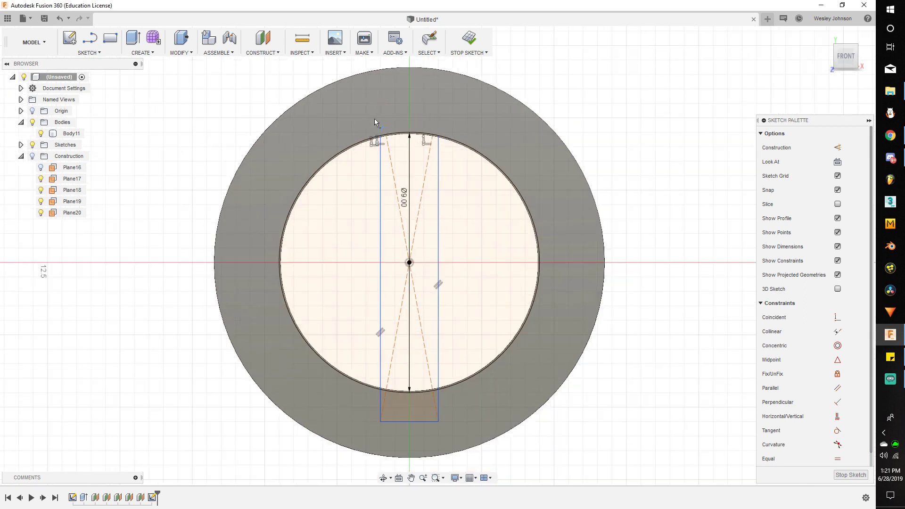
pyautogui.click(380, 403)
pyautogui.click(439, 403)
pyautogui.click(436, 421)
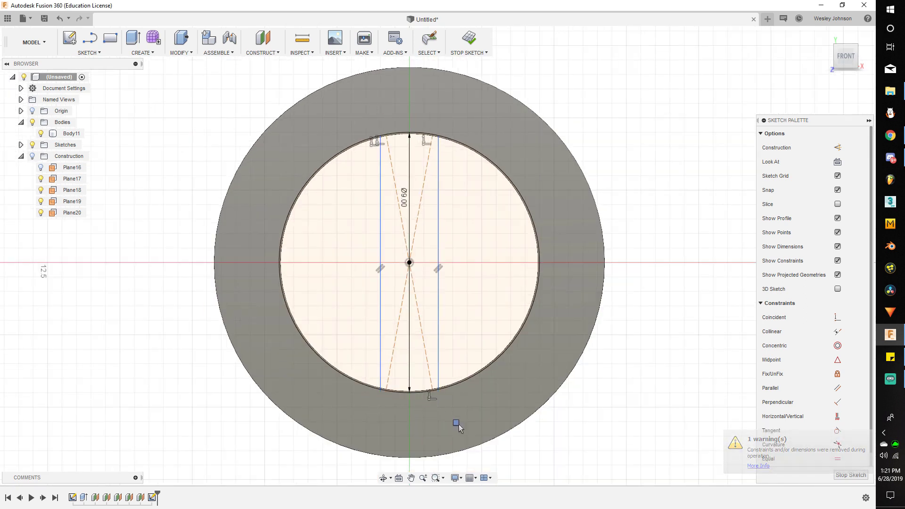
# Trim the circle's two side arcs and the rectangle's diagonal construction lines, leaving a narrow bar with curved ends
pyautogui.click(473, 376)
pyautogui.click(319, 367)
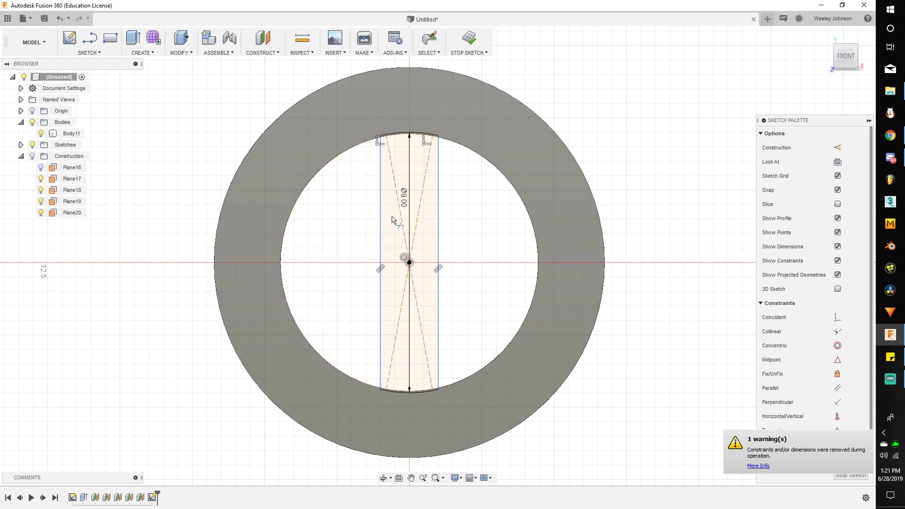
pyautogui.click(406, 292)
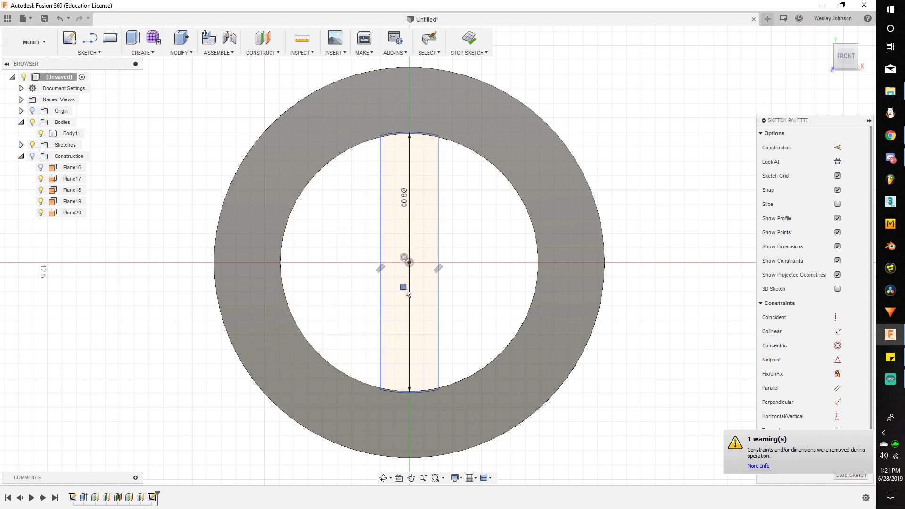
# Fillet the four corners of the bar profile with a 0.02 mm radius
pyautogui.scroll(3, 429, 151)
pyautogui.click(89, 52)
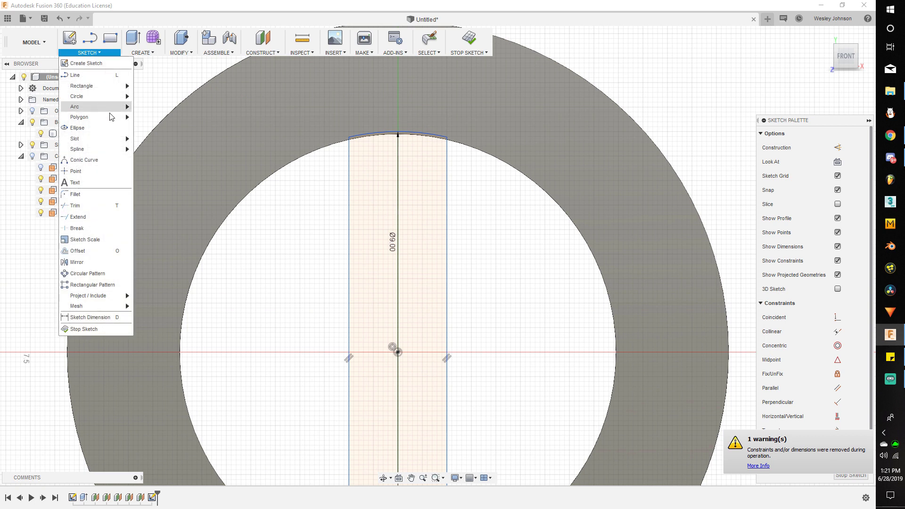
pyautogui.click(92, 193)
pyautogui.scroll(3, 279, 177)
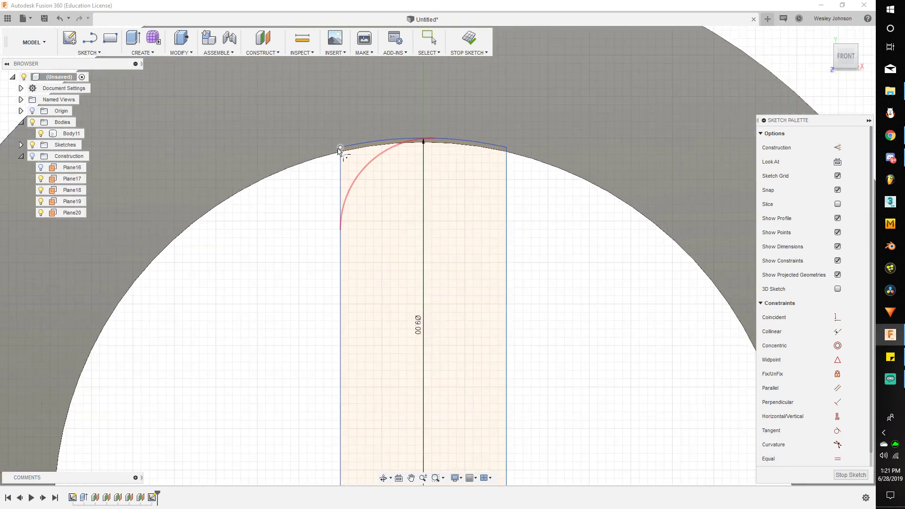
pyautogui.click(339, 146)
pyautogui.write('.02')
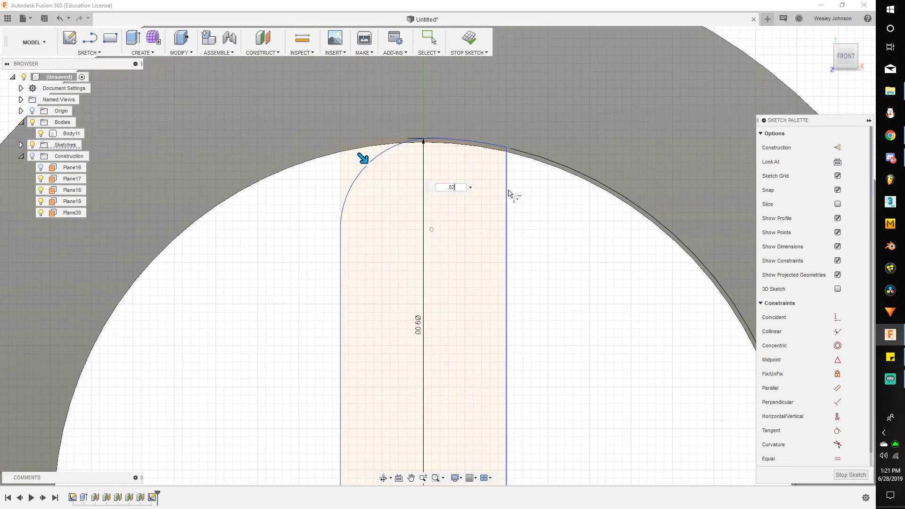
pyautogui.press('Return')
pyautogui.click(507, 148)
pyautogui.scroll(-5, 453, 136)
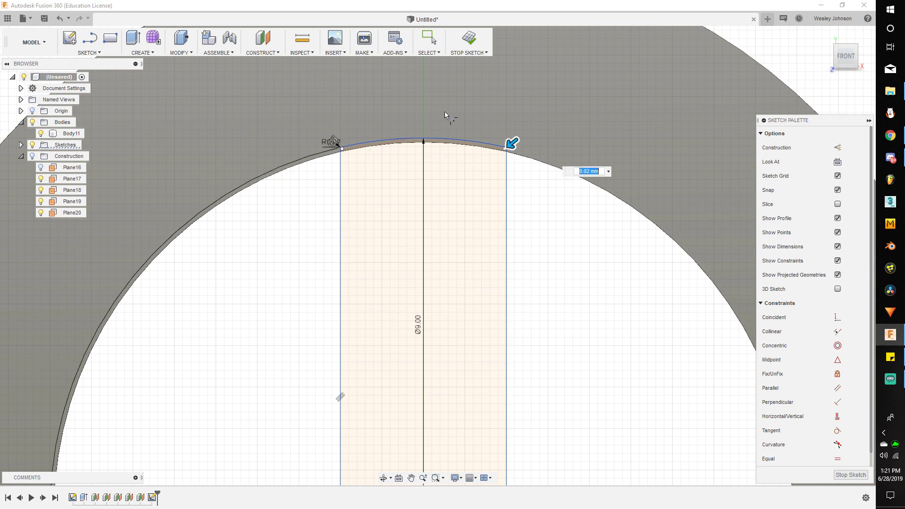
pyautogui.scroll(5, 491, 338)
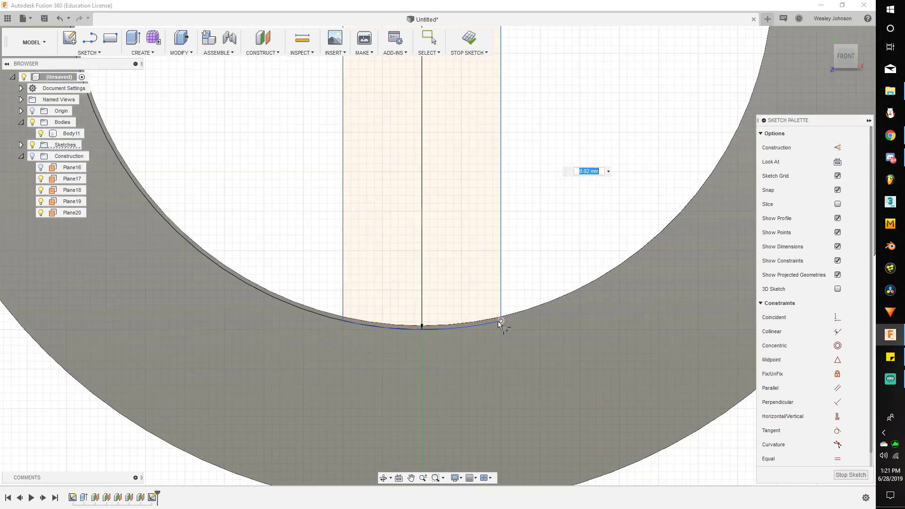
pyautogui.click(499, 322)
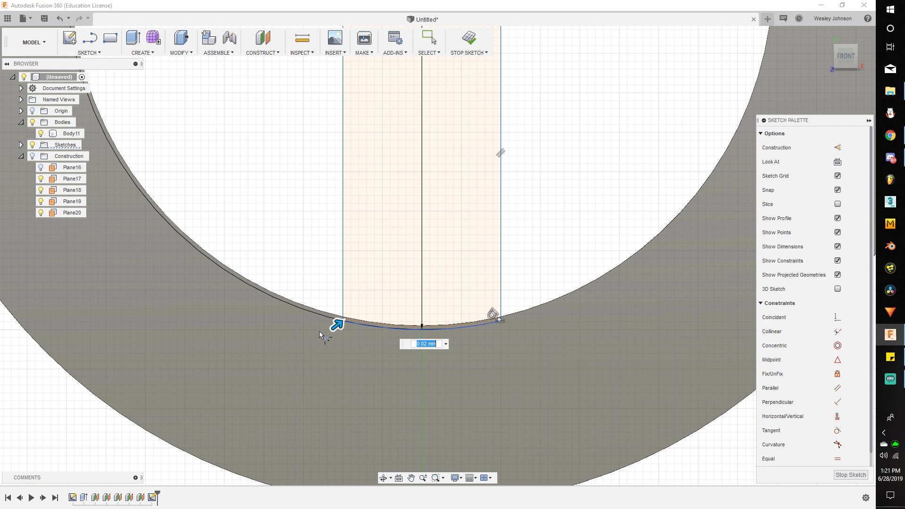
pyautogui.press('Return')
pyautogui.scroll(-5, 319, 331)
pyautogui.scroll(2, 335, 160)
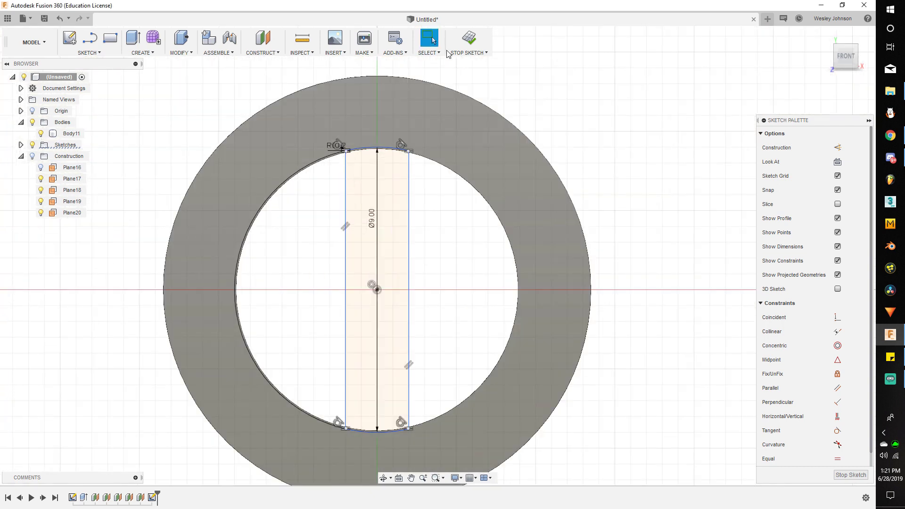
# Finish the bar sketch, reopen it to copy the entire profile outline, and close it again
pyautogui.click(468, 39)
pyautogui.scroll(-5, 486, 145)
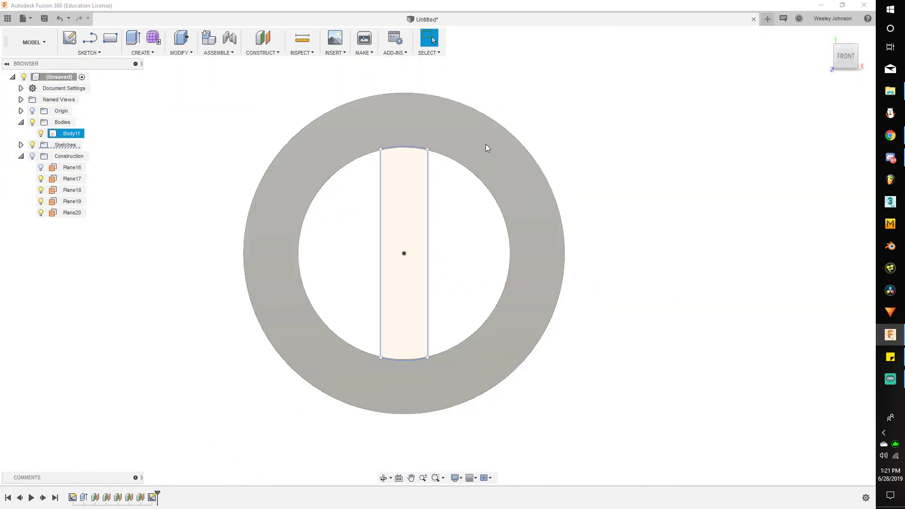
pyautogui.scroll(1, 446, 188)
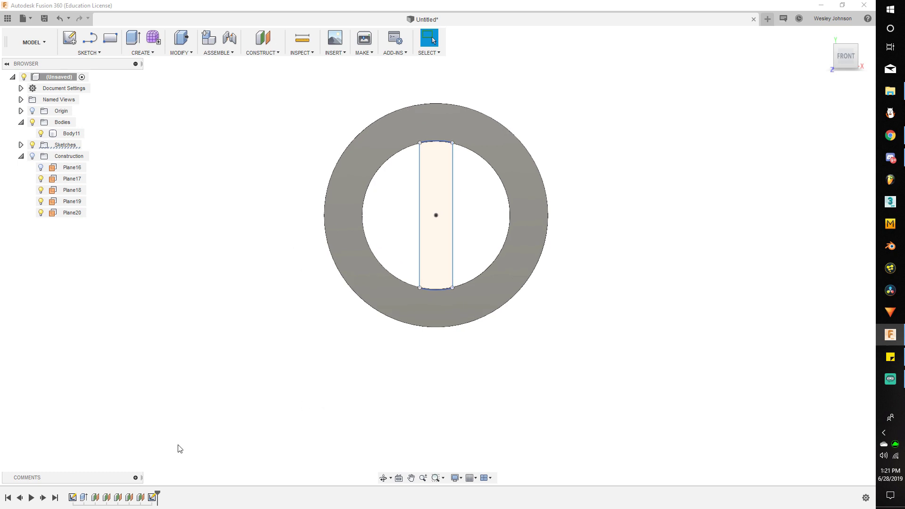
pyautogui.doubleClick(155, 498)
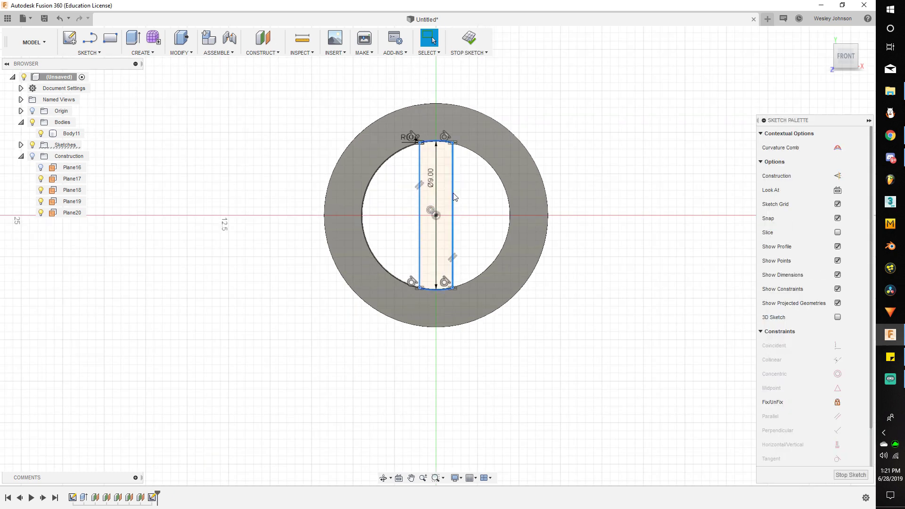
pyautogui.click(468, 38)
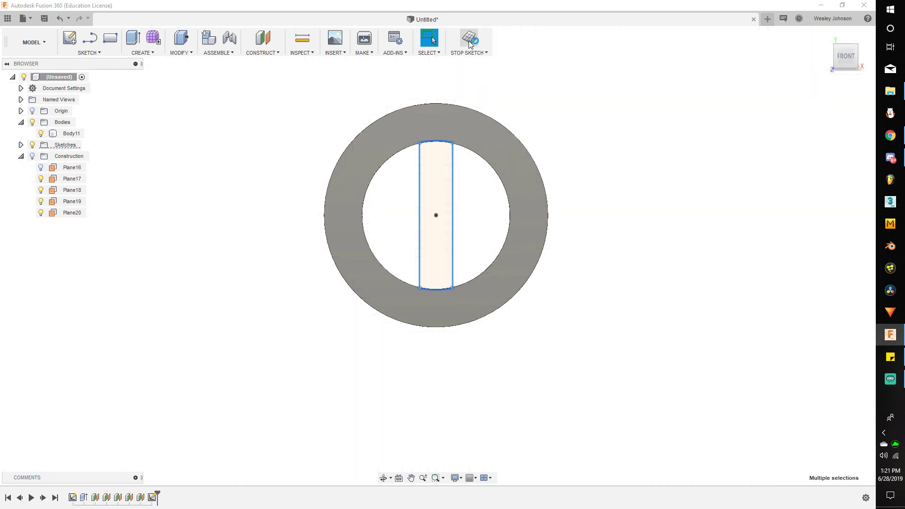
# Show the construction planes again and start a sketch on the first offset plane behind the tube's front end
pyautogui.moveTo(844, 56); pyautogui.dragTo(829, 59)
pyautogui.scroll(-3, 196, 252)
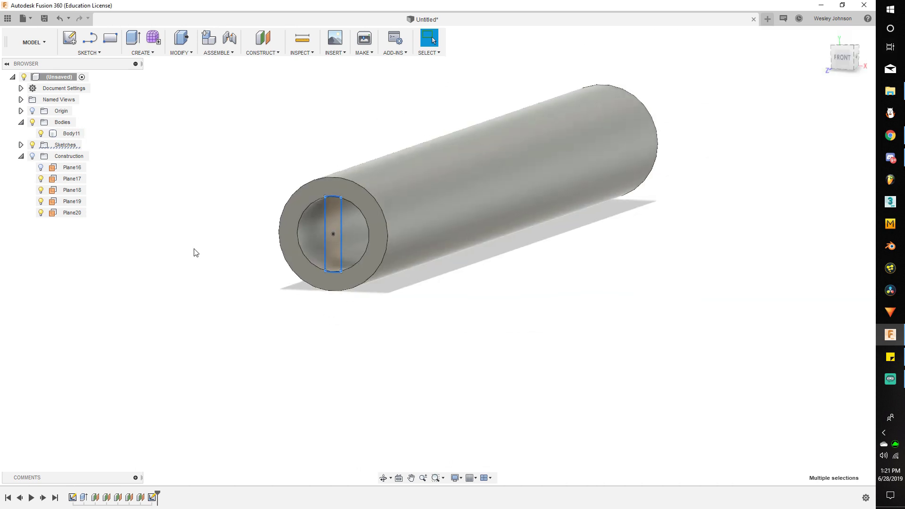
pyautogui.click(32, 156)
pyautogui.scroll(2, 331, 156)
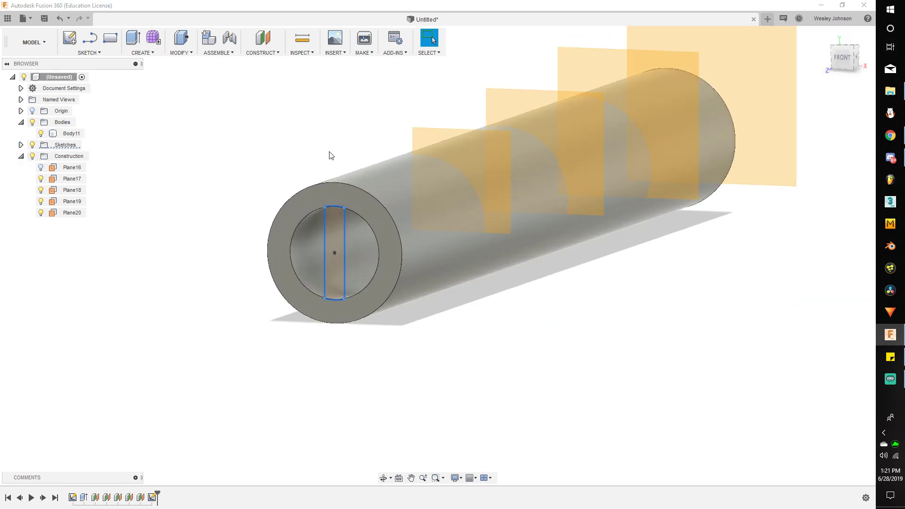
pyautogui.click(67, 38)
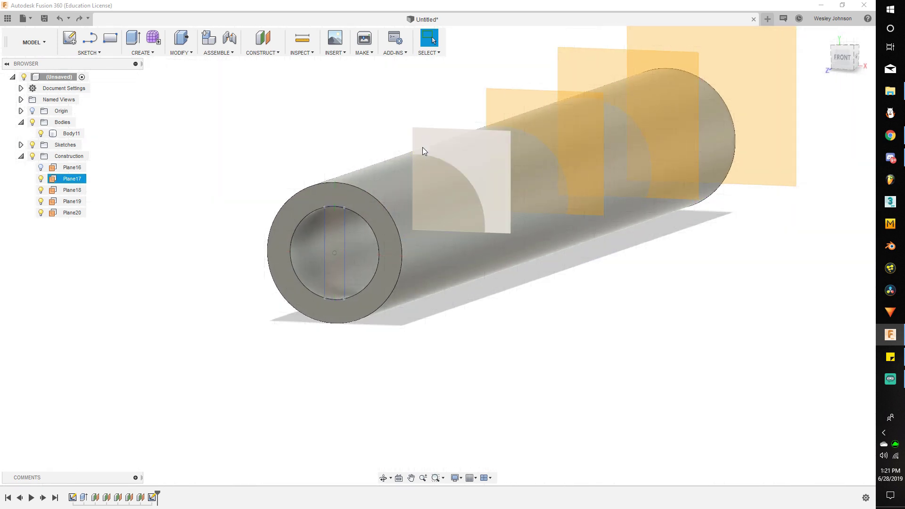
pyautogui.click(422, 148)
pyautogui.click(69, 37)
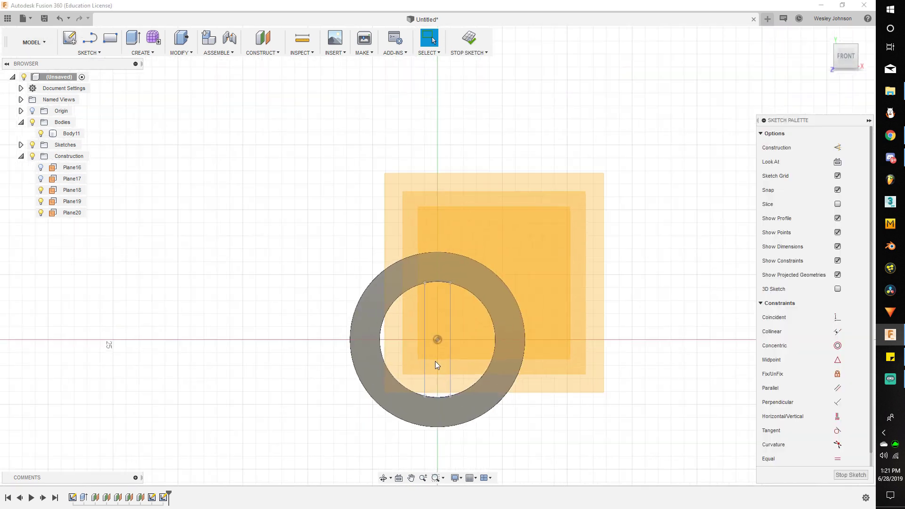
# Paste the copied bar profile into the sketch, rotate it 36 degrees about the tube's centre, and finish the sketch
pyautogui.scroll(3, 435, 361)
pyautogui.hotkey('ctrl', 'v')
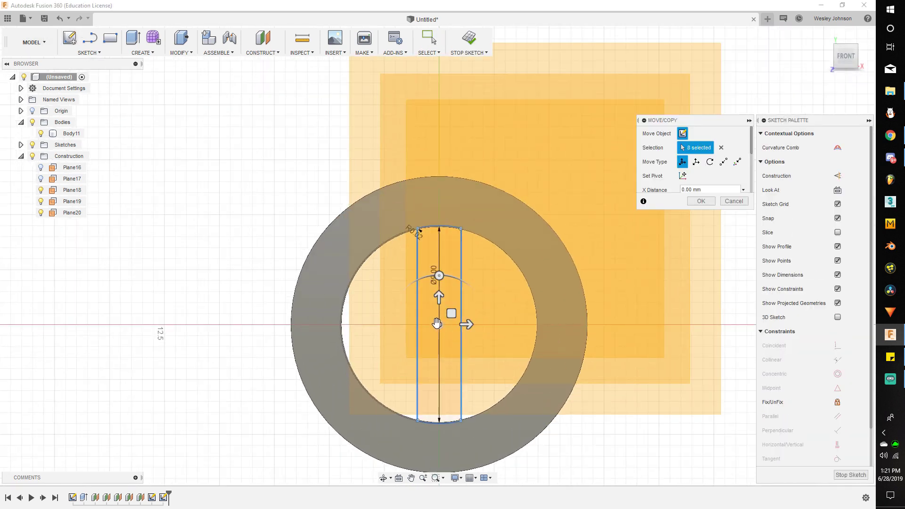
pyautogui.moveTo(440, 277); pyautogui.dragTo(406, 286)
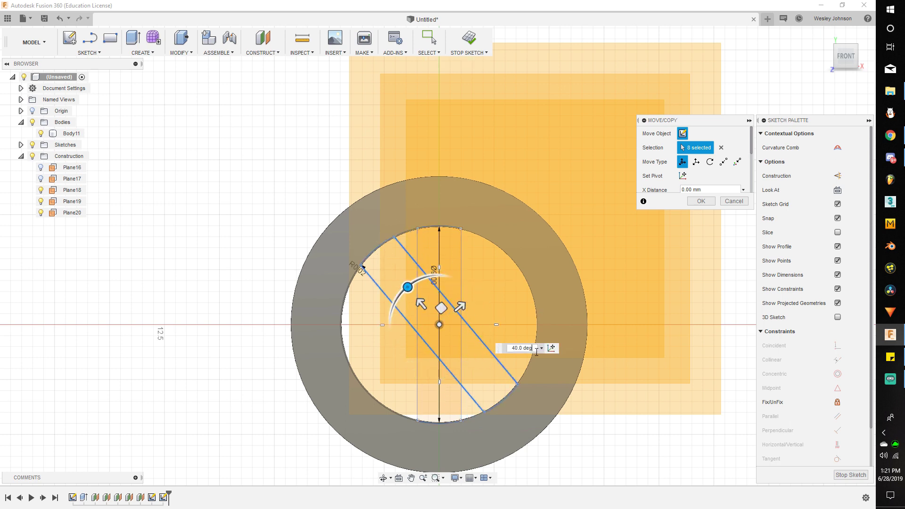
pyautogui.write('36')
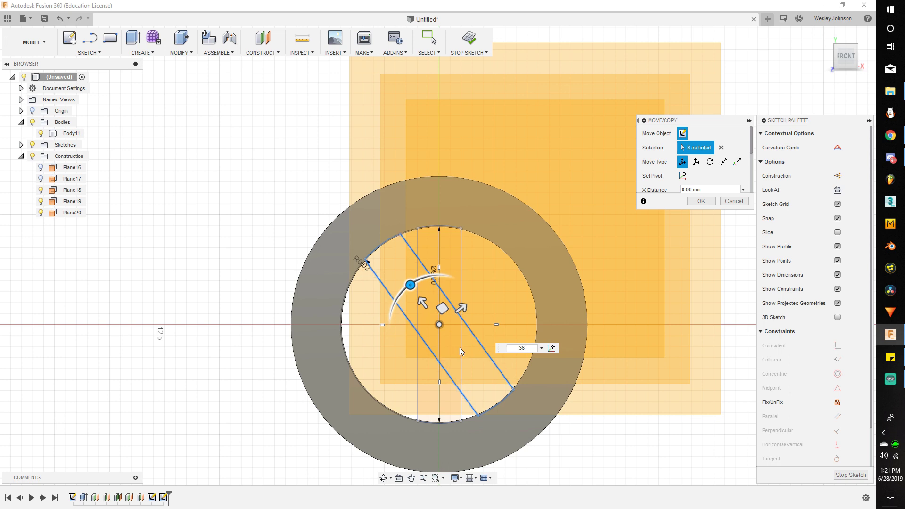
pyautogui.press('Return')
pyautogui.click(371, 288)
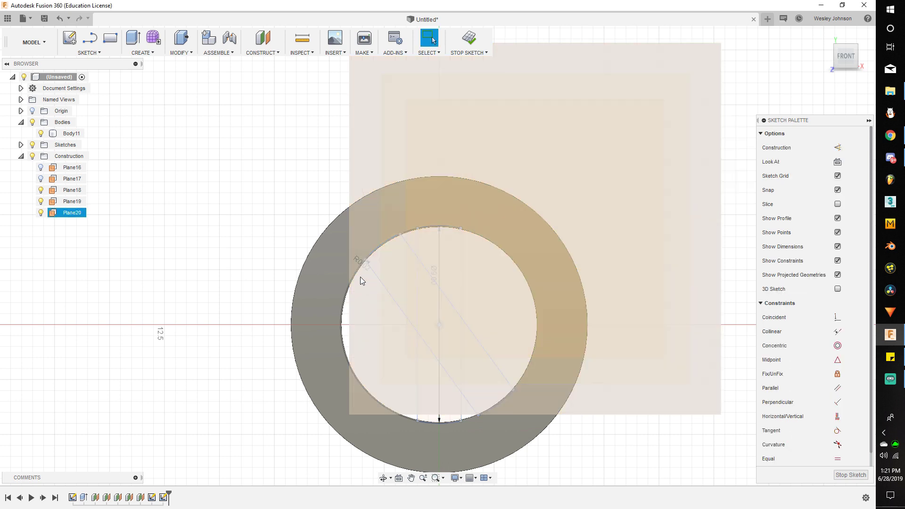
pyautogui.click(335, 264)
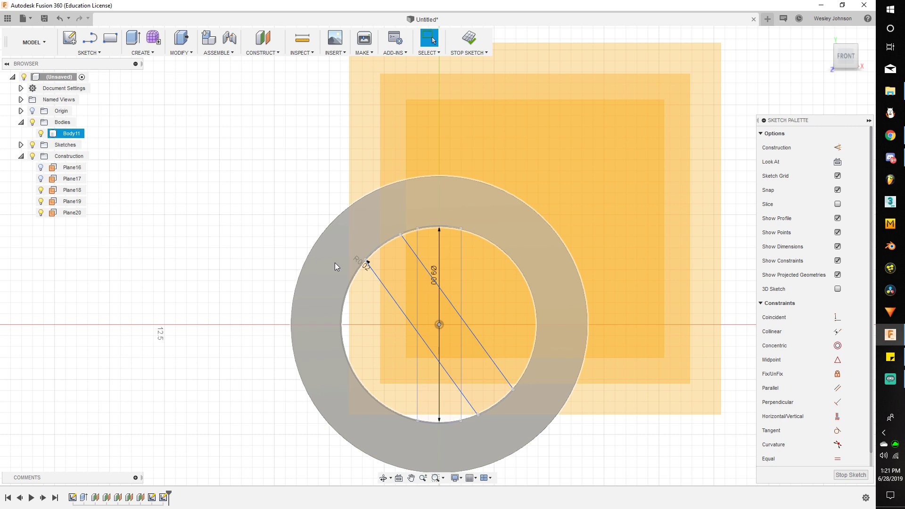
pyautogui.scroll(-3, 329, 262)
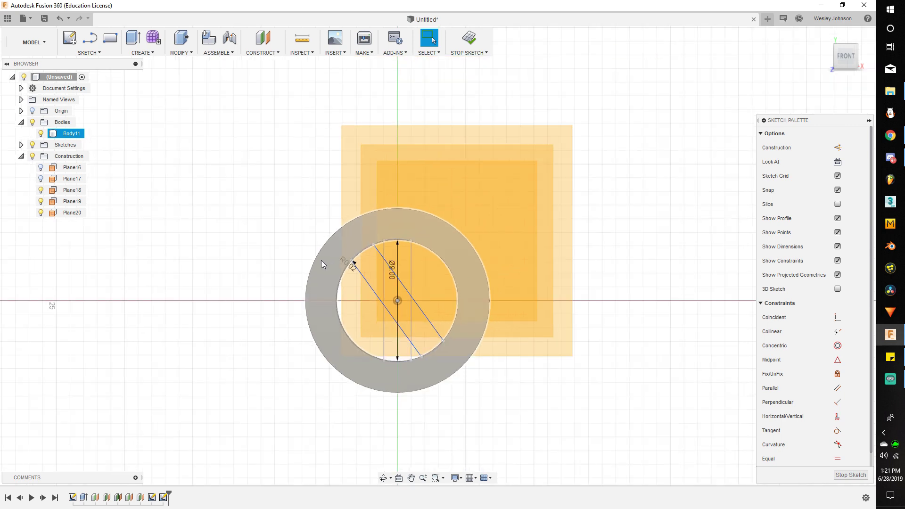
pyautogui.click(677, 165)
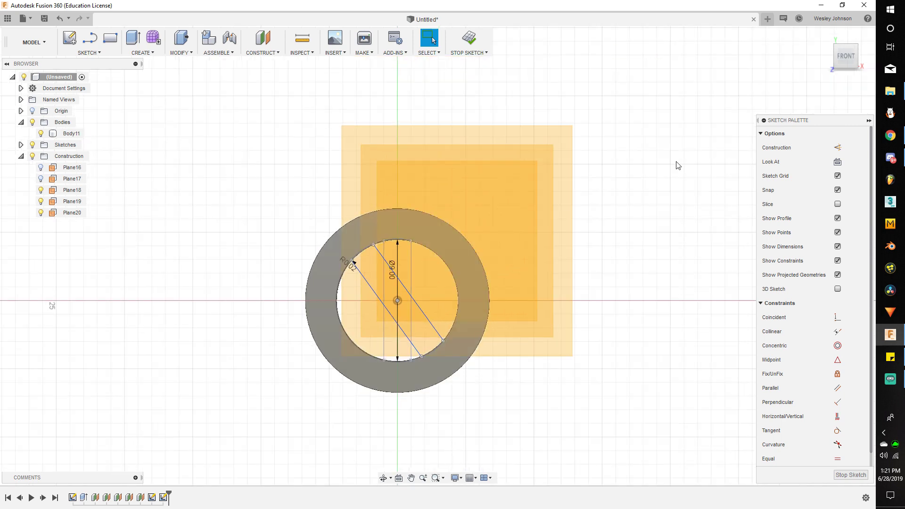
pyautogui.click(472, 40)
pyautogui.moveTo(845, 61); pyautogui.dragTo(827, 65)
pyautogui.keyDown('shift'); pyautogui.moveTo(307, 339); pyautogui.dragTo(486, 165, button='middle'); pyautogui.keyUp('shift')
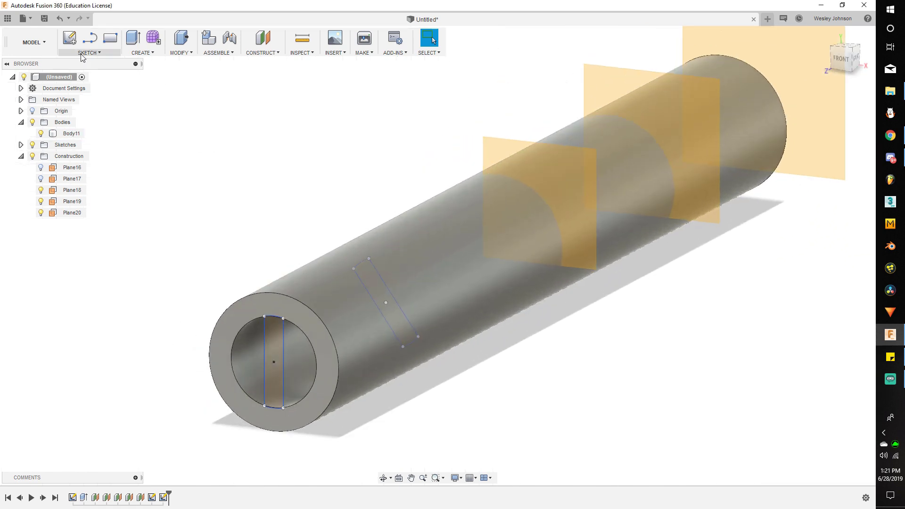
# Start a sketch on the second offset plane, paste the copied bar profile, rotate it 72 degrees about the tube's centre, and finish the sketch
pyautogui.click(497, 159)
pyautogui.click(69, 38)
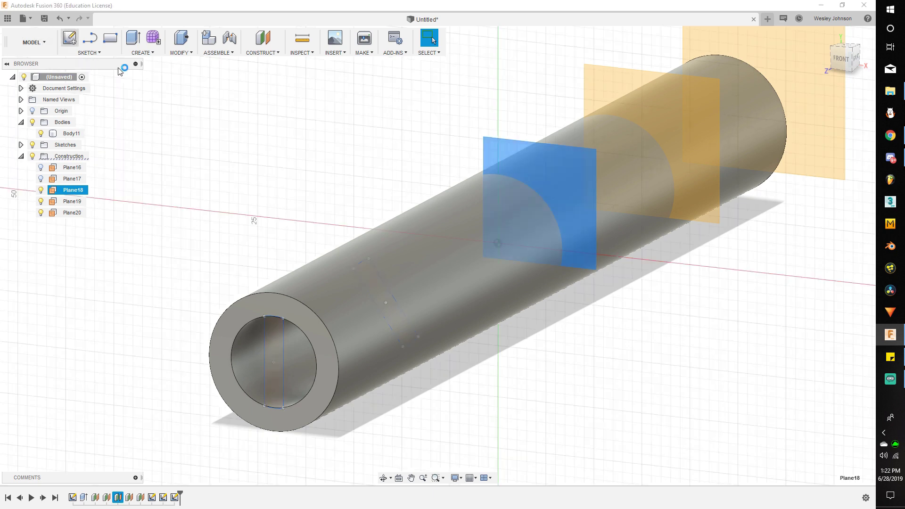
pyautogui.scroll(5, 426, 340)
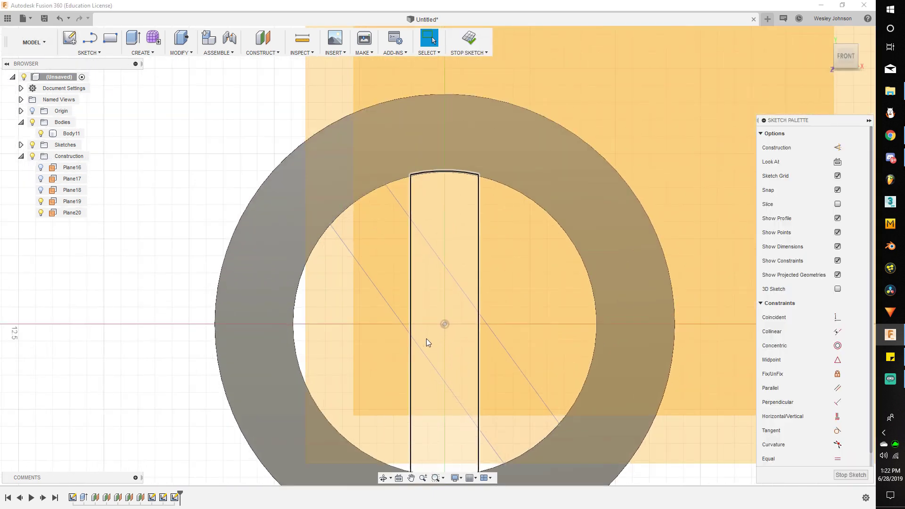
pyautogui.hotkey('ctrl', 'v')
pyautogui.moveTo(444, 275); pyautogui.dragTo(399, 301)
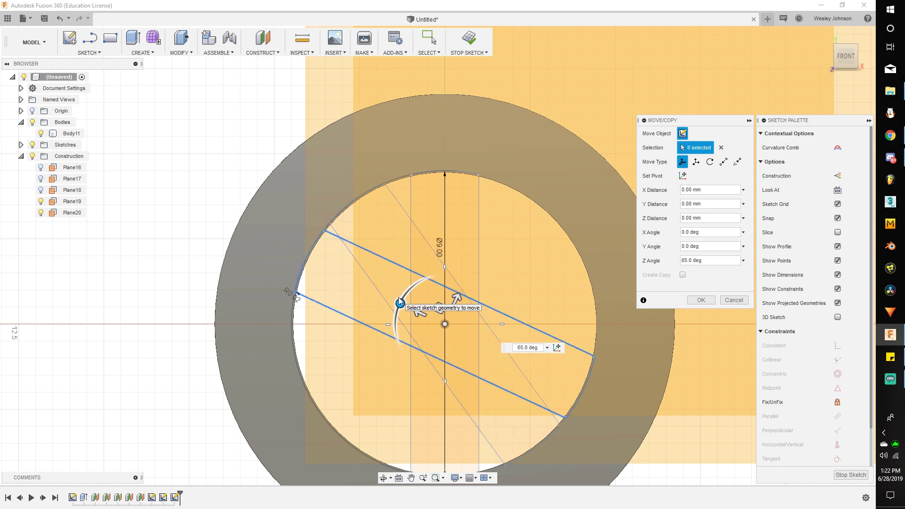
pyautogui.moveTo(539, 347); pyautogui.dragTo(523, 348)
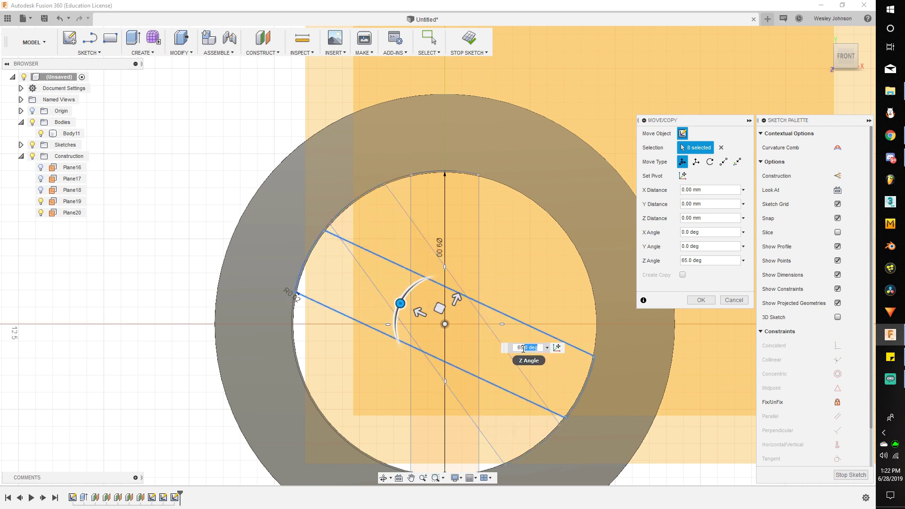
pyautogui.write('72')
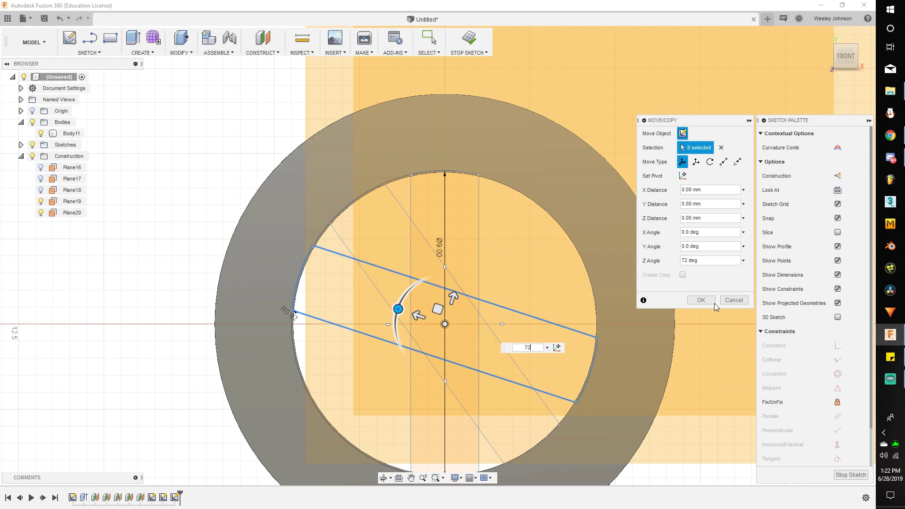
pyautogui.click(701, 300)
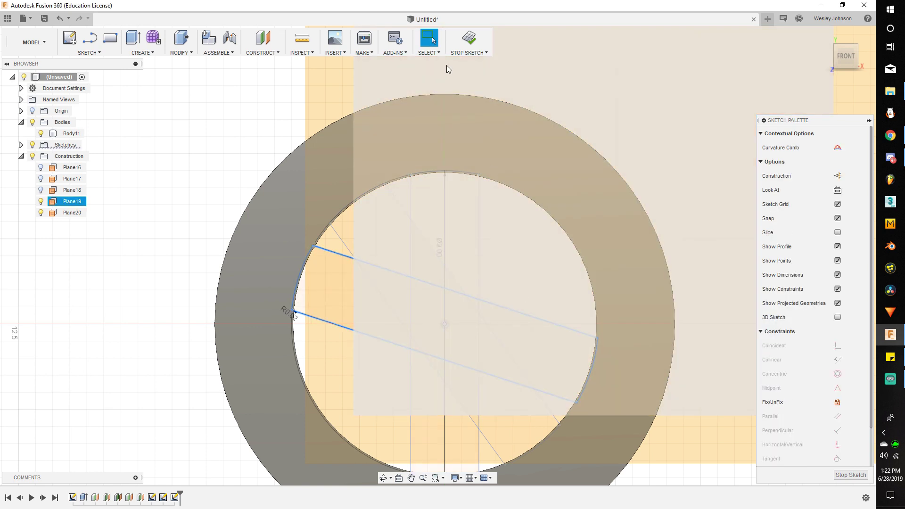
pyautogui.click(468, 47)
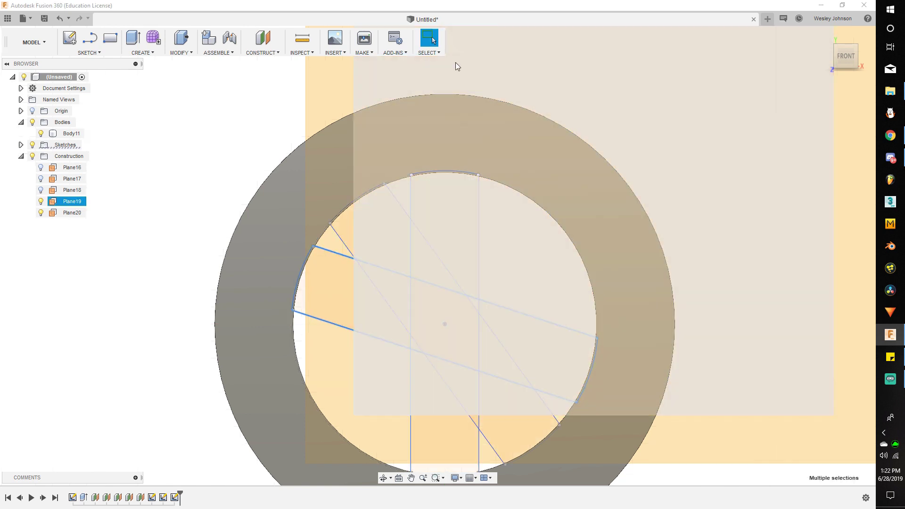
# Sketch on the third offset plane, pasting the bar profile and rotating it about the tube's centre to mirror the previous profile's slant, and finish
pyautogui.scroll(-3, 446, 184)
pyautogui.moveTo(853, 72); pyautogui.dragTo(846, 75)
pyautogui.scroll(-3, 501, 225)
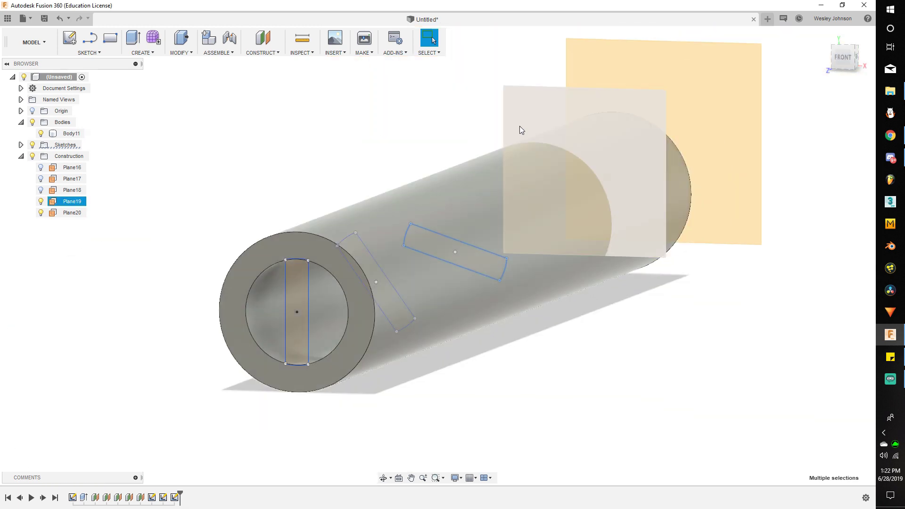
pyautogui.click(520, 127)
pyautogui.click(77, 41)
pyautogui.scroll(4, 461, 351)
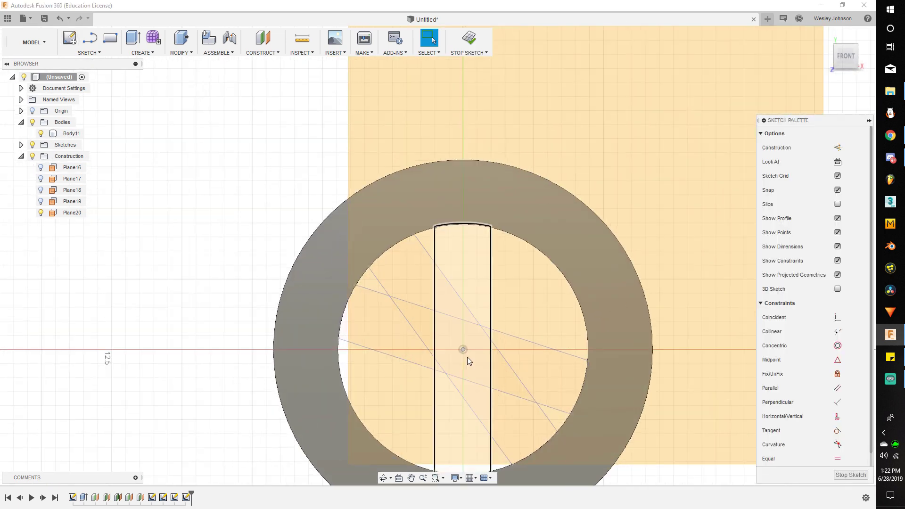
pyautogui.hotkey('ctrl', 'v')
pyautogui.moveTo(459, 316); pyautogui.dragTo(435, 309)
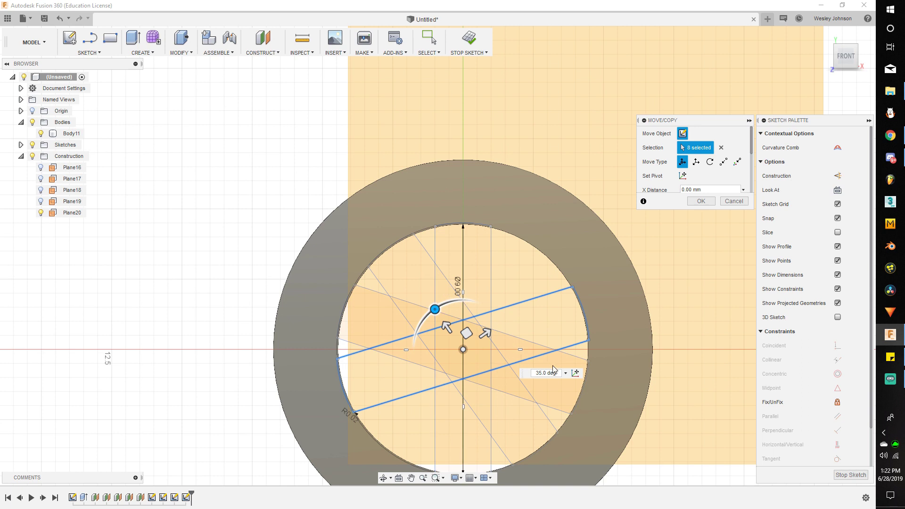
pyautogui.press('Return')
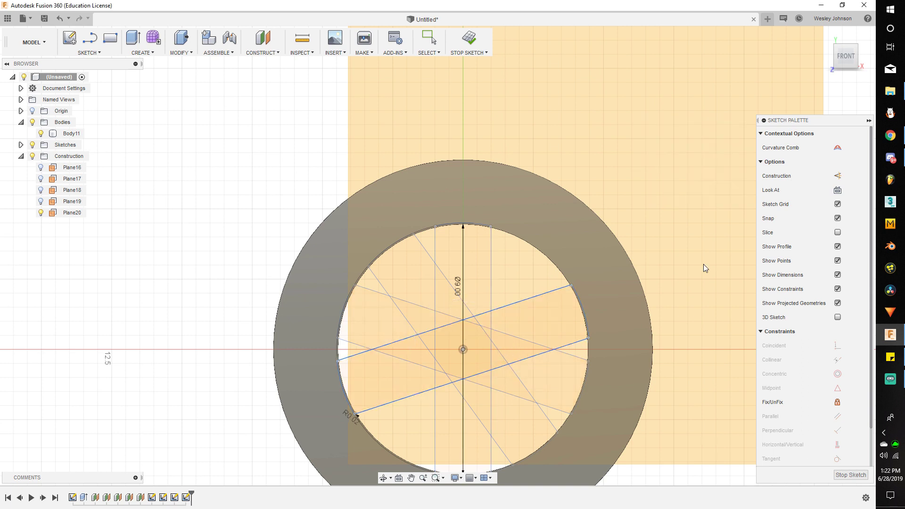
pyautogui.scroll(-3, 434, 157)
pyautogui.click(469, 39)
# Sketch on the plane at the tube's far end, paste the bar profile, rotate it 72 degrees from its pasted position, and finish the sketch
pyautogui.moveTo(838, 61); pyautogui.dragTo(829, 65)
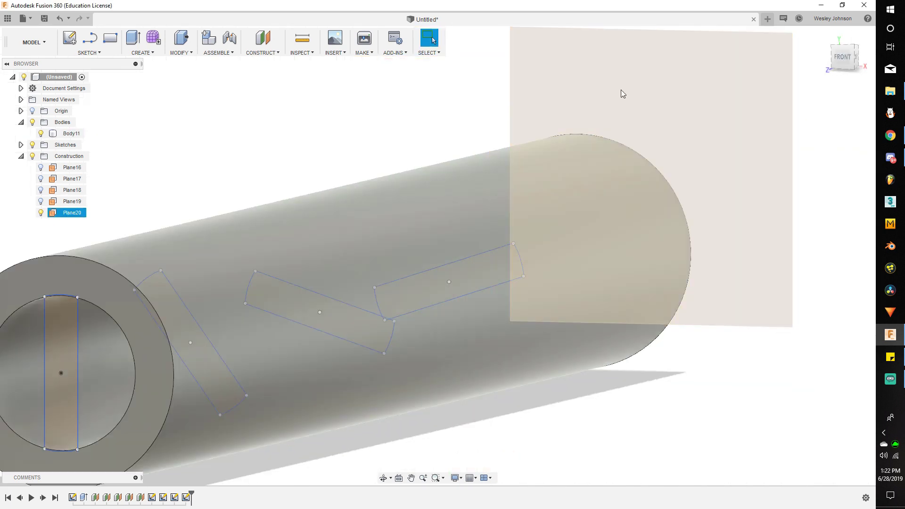
pyautogui.click(622, 92)
pyautogui.click(70, 38)
pyautogui.scroll(-3, 453, 291)
pyautogui.scroll(5, 480, 396)
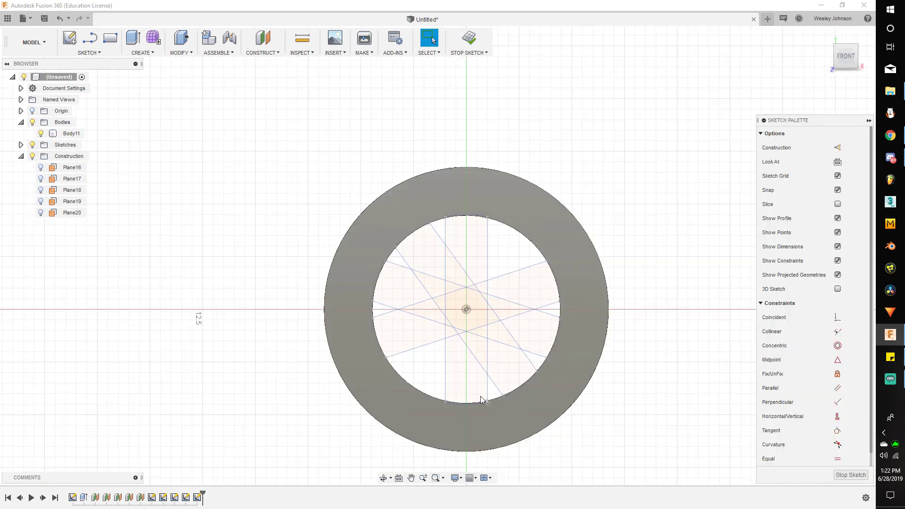
pyautogui.hotkey('ctrl', 'v')
pyautogui.scroll(2, 456, 336)
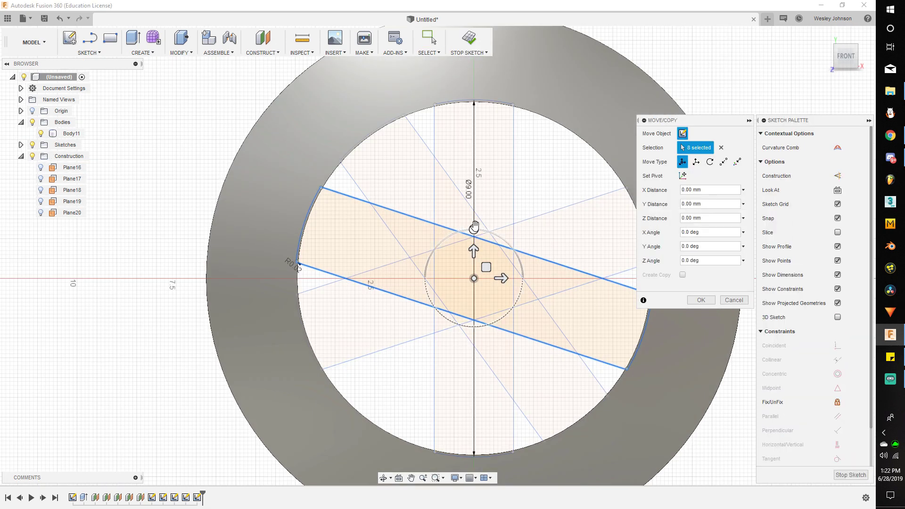
pyautogui.moveTo(473, 230); pyautogui.dragTo(427, 257)
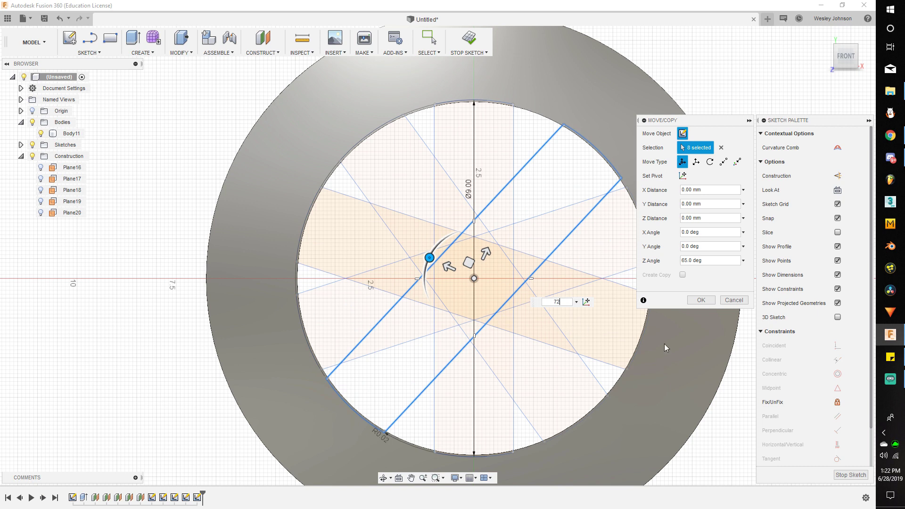
pyautogui.click(695, 301)
pyautogui.scroll(-3, 493, 247)
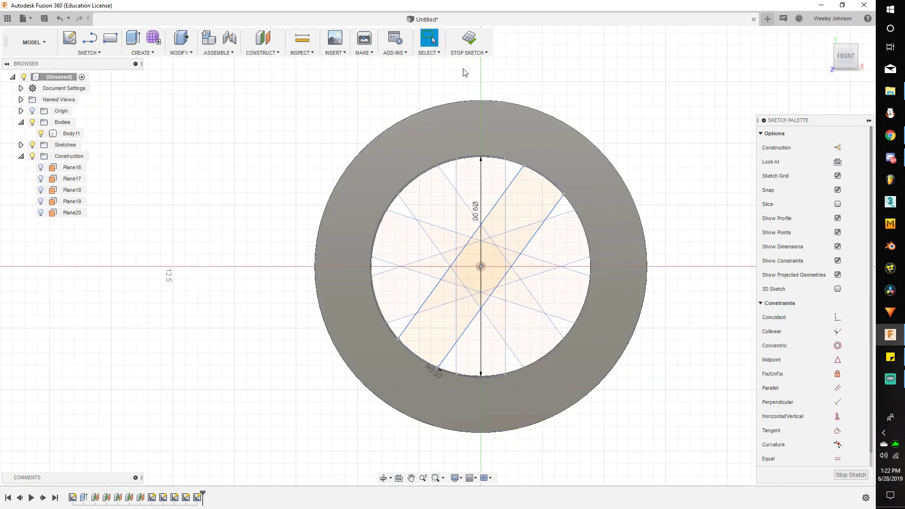
pyautogui.click(468, 40)
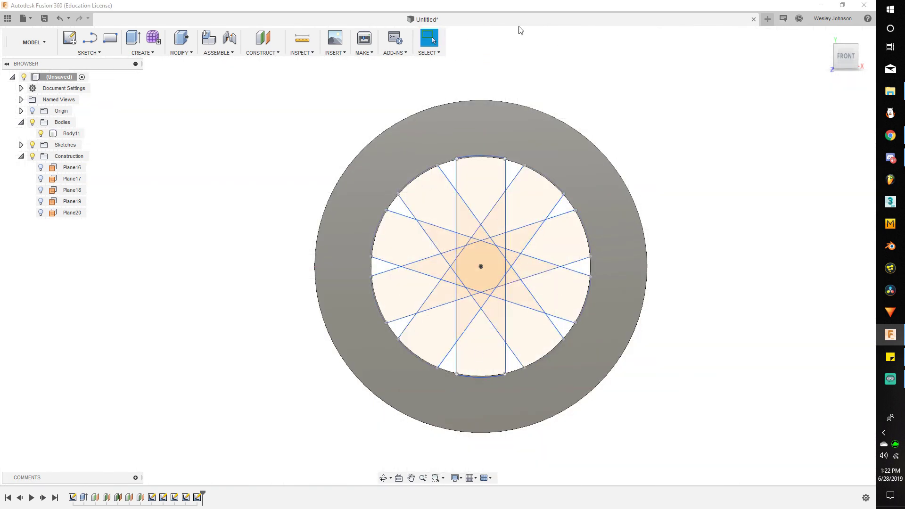
# Hide the tube body so that only the five bar profile sketches are displayed
pyautogui.moveTo(500, 141)
pyautogui.keyDown('shift'); pyautogui.mouseDown(button='middle')
pyautogui.moveTo(518, 198)
pyautogui.moveTo(602, 211)
pyautogui.moveTo(566, 256)
pyautogui.mouseUp(button='middle'); pyautogui.keyUp('shift')
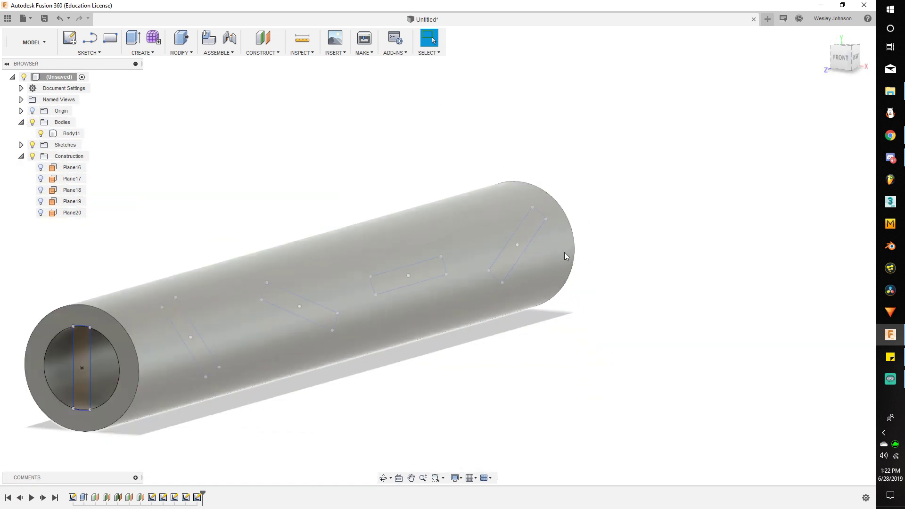
pyautogui.scroll(-2, 565, 255)
pyautogui.scroll(1, 145, 299)
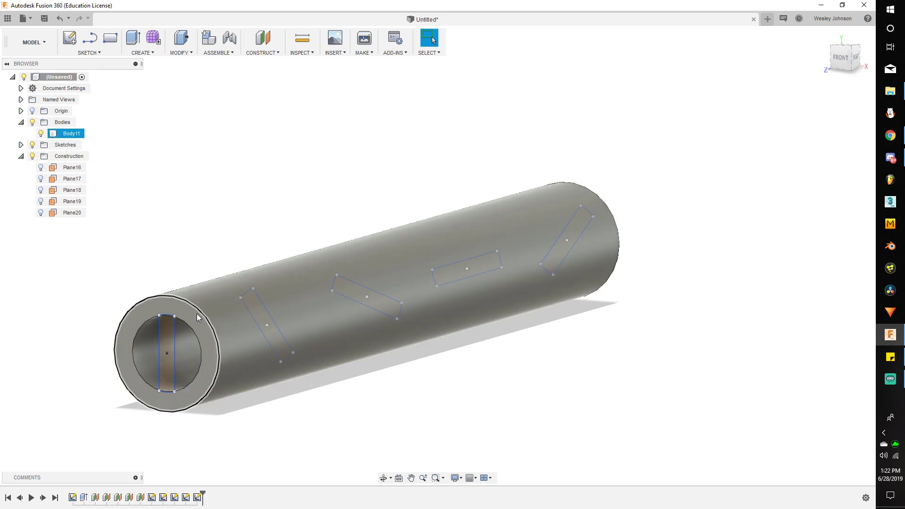
pyautogui.scroll(-3, 639, 255)
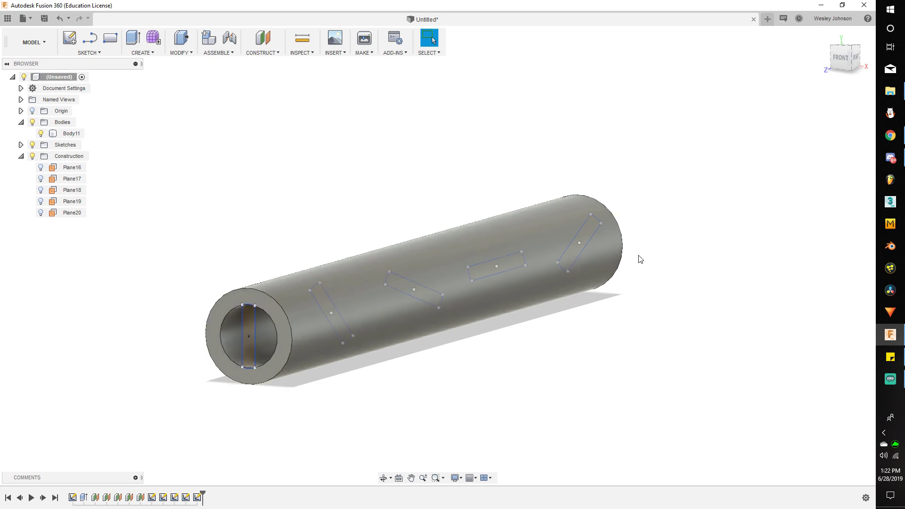
pyautogui.scroll(2, 512, 252)
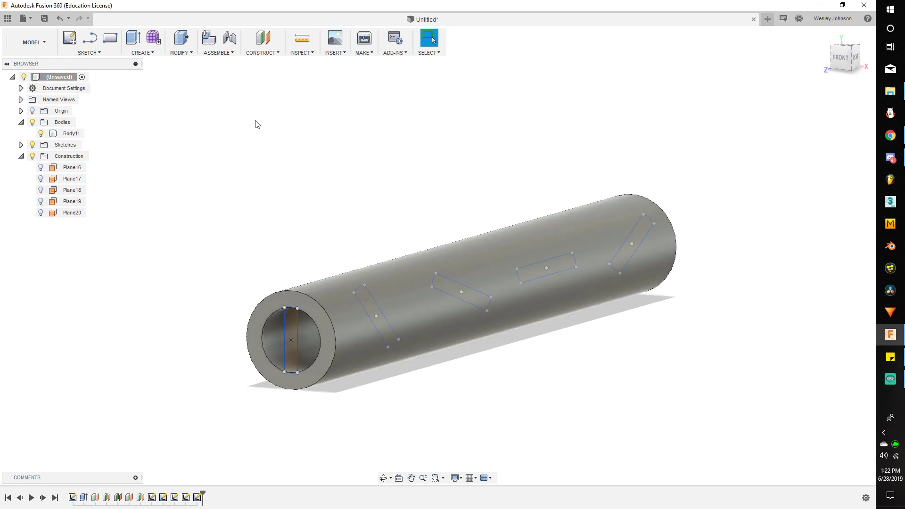
pyautogui.click(41, 134)
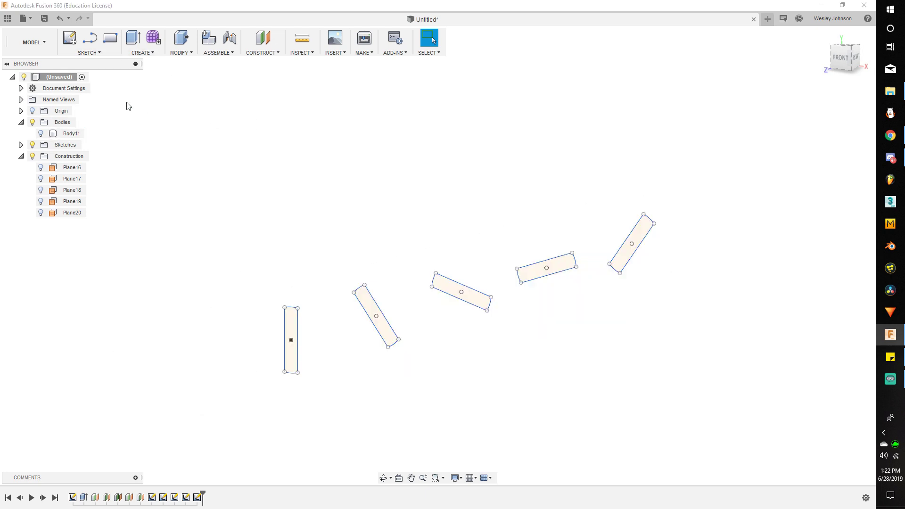
# Loft through the five bar profiles in order from the front end to the far end as a new body
pyautogui.click(143, 52)
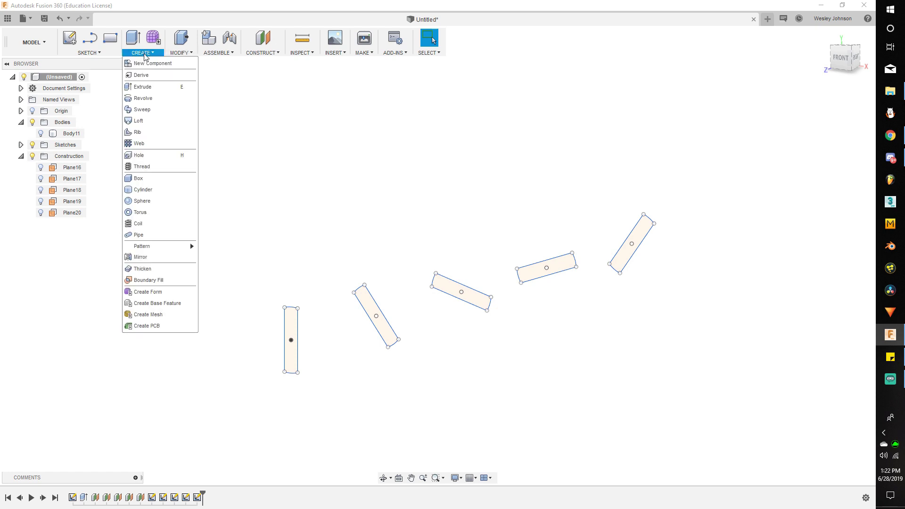
pyautogui.click(150, 120)
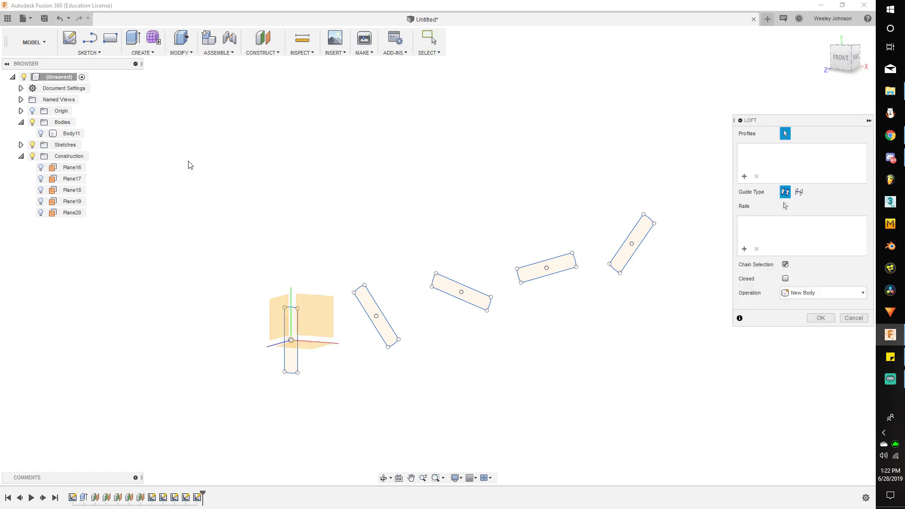
pyautogui.click(295, 320)
pyautogui.click(369, 303)
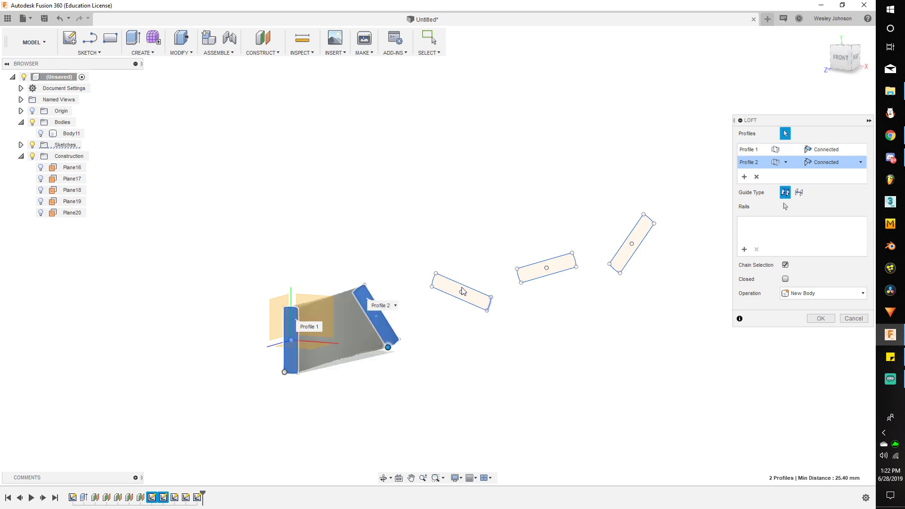
pyautogui.click(438, 285)
pyautogui.click(543, 268)
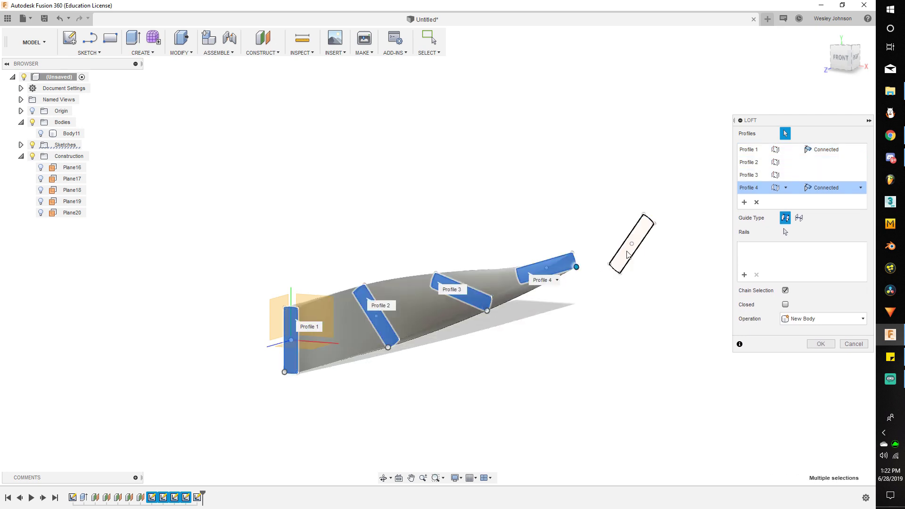
pyautogui.click(629, 255)
pyautogui.click(821, 344)
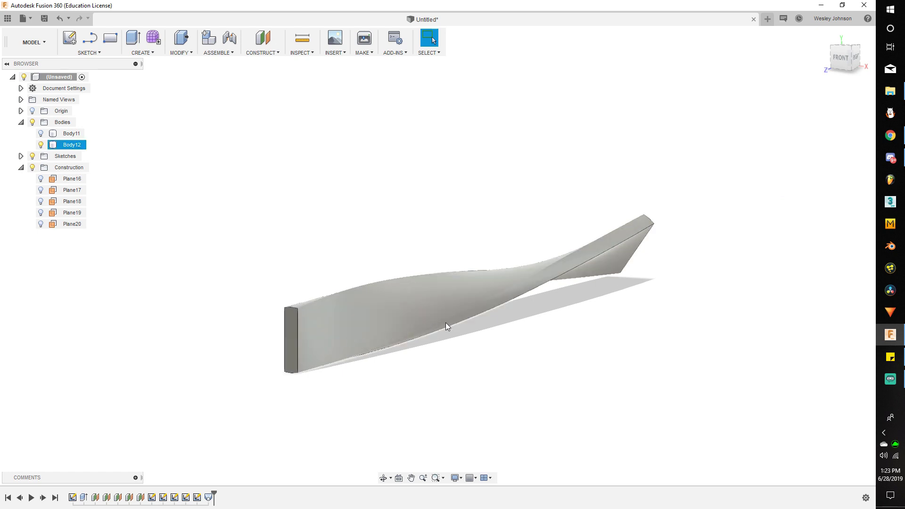
# Create a full circular pattern of the twisted bar body about the tube's lengthwise axis with a quantity of 3
pyautogui.click(278, 349)
pyautogui.click(70, 144)
pyautogui.click(153, 53)
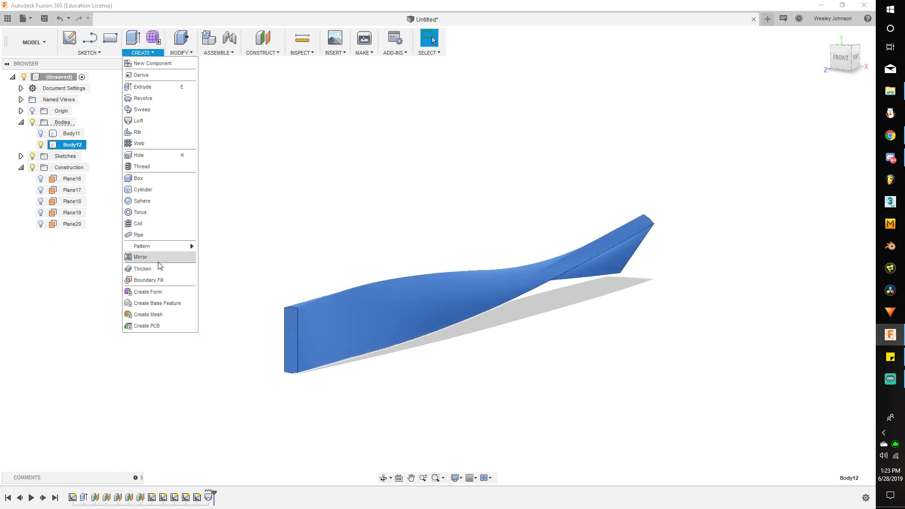
pyautogui.moveTo(168, 245)
pyautogui.click(213, 260)
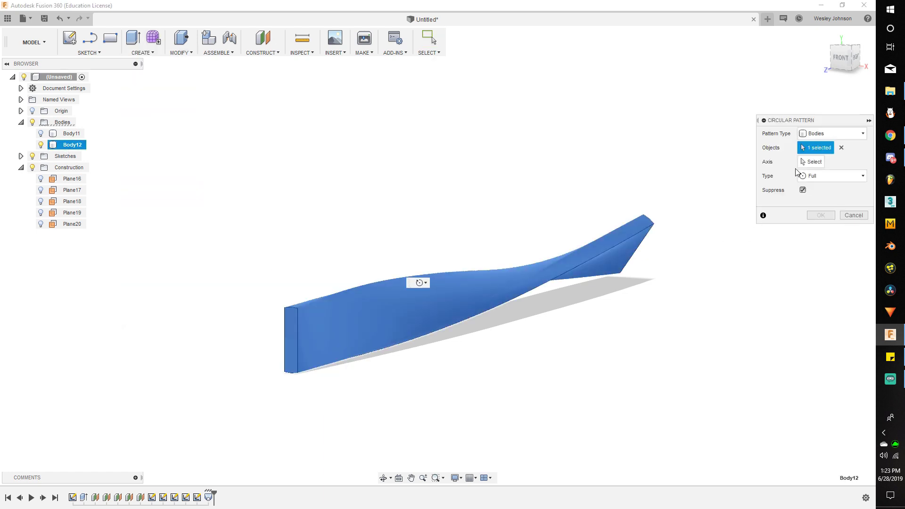
pyautogui.click(272, 347)
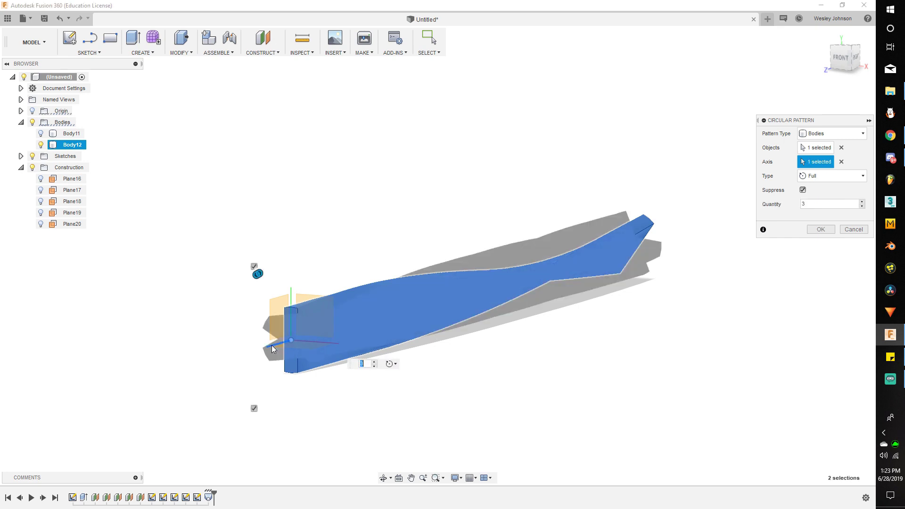
pyautogui.click(821, 230)
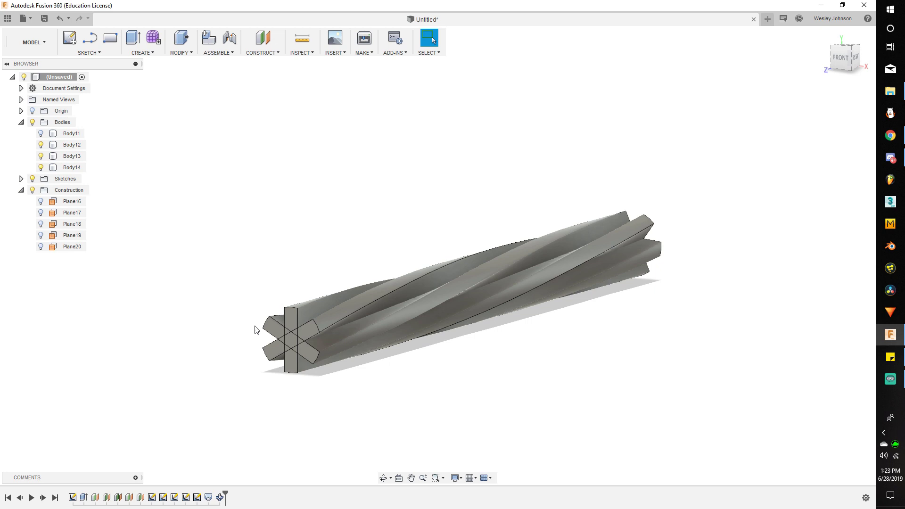
# Combine the three patterned twisted bar bodies into a single body using the Join operation
pyautogui.click(191, 54)
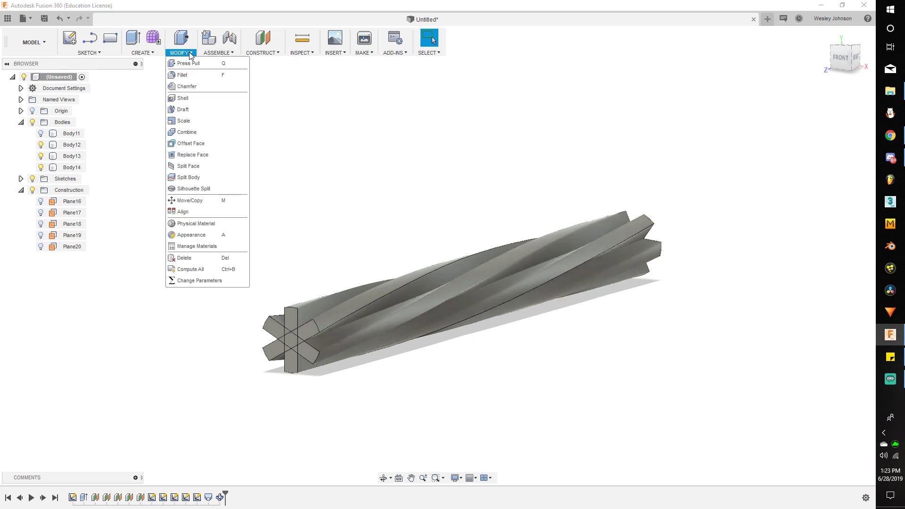
pyautogui.click(187, 132)
pyautogui.click(289, 309)
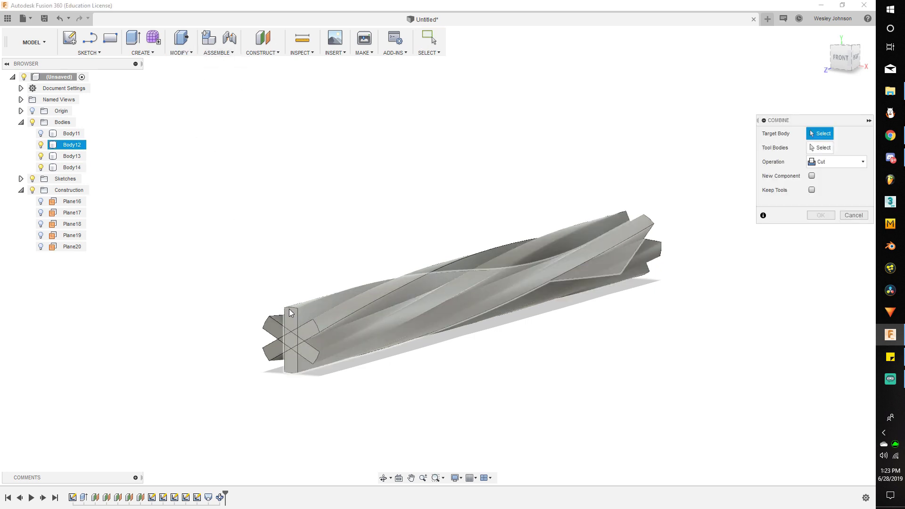
pyautogui.click(275, 320)
pyautogui.click(271, 347)
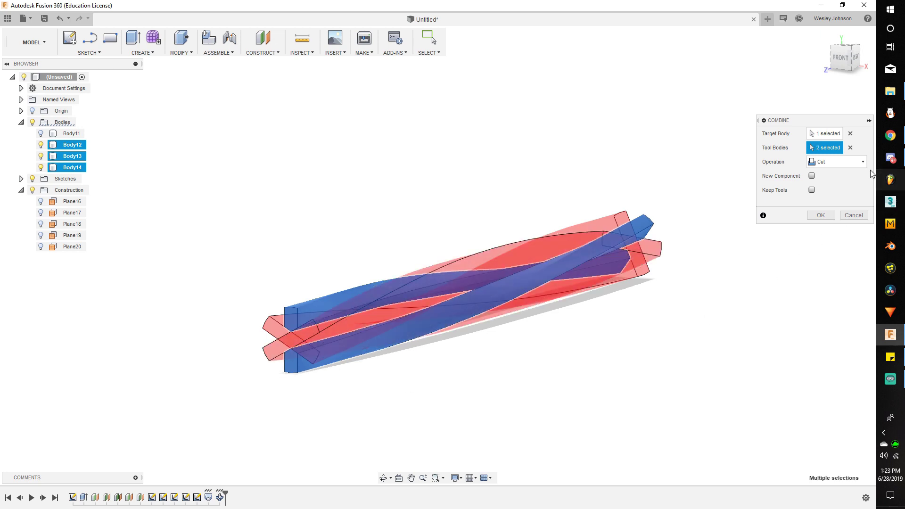
pyautogui.click(849, 169)
pyautogui.click(837, 178)
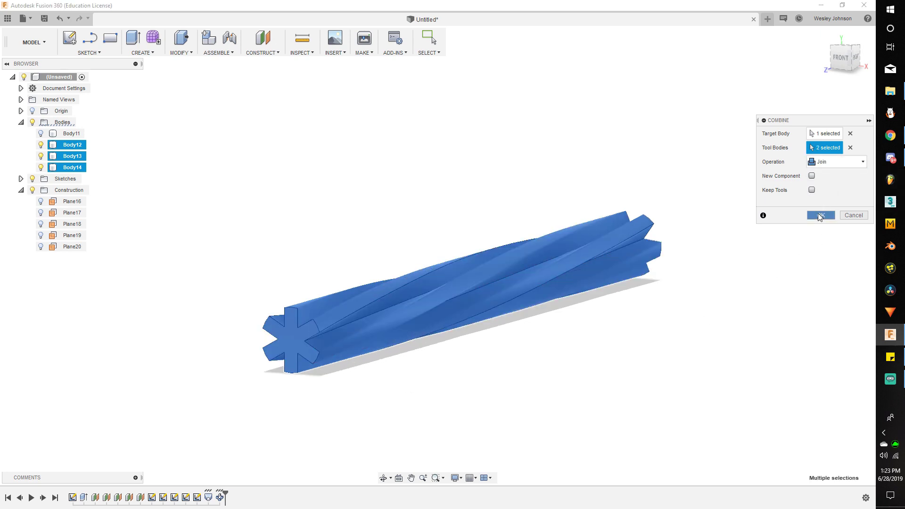
pyautogui.click(821, 215)
pyautogui.click(332, 336)
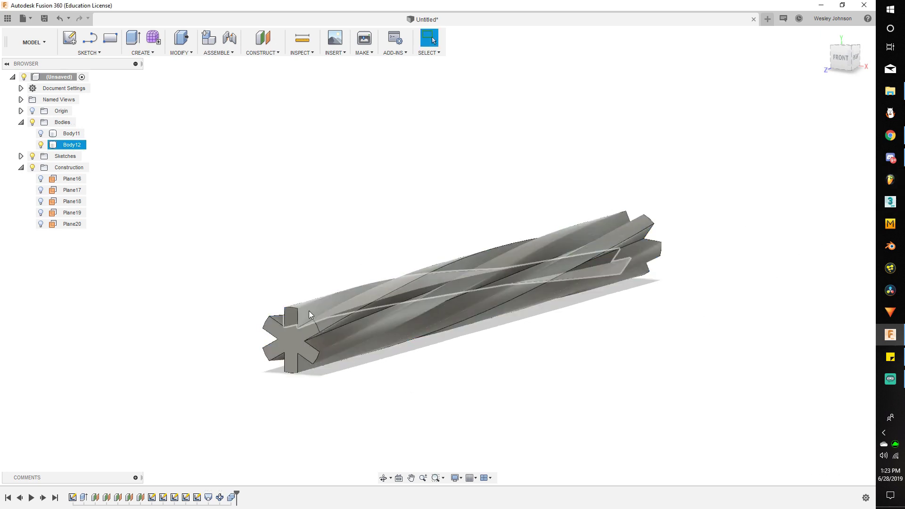
pyautogui.click(120, 289)
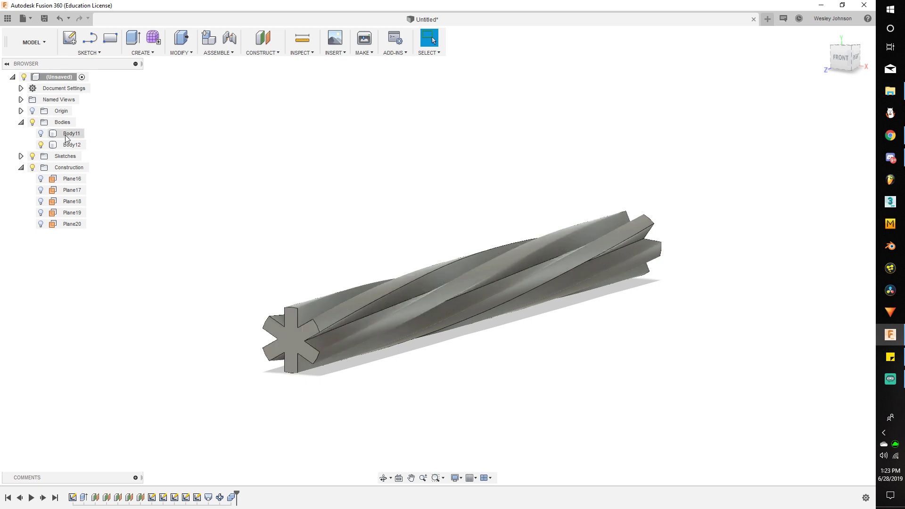
# Show the hidden tube body, rename it Barrel, and rename the joined twisted body Rifling tool
pyautogui.click(41, 133)
pyautogui.click(64, 135)
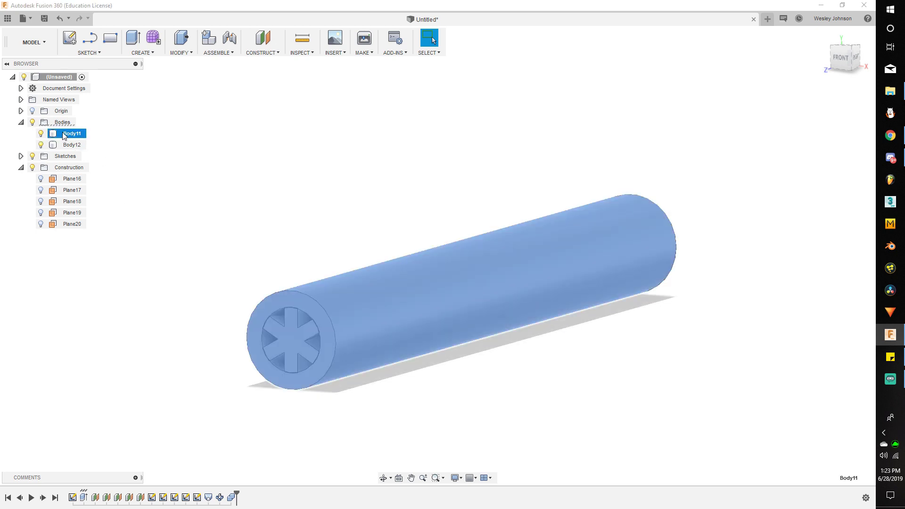
pyautogui.doubleClick(67, 134)
pyautogui.write('Barrel')
pyautogui.press('Return')
pyautogui.click(73, 146)
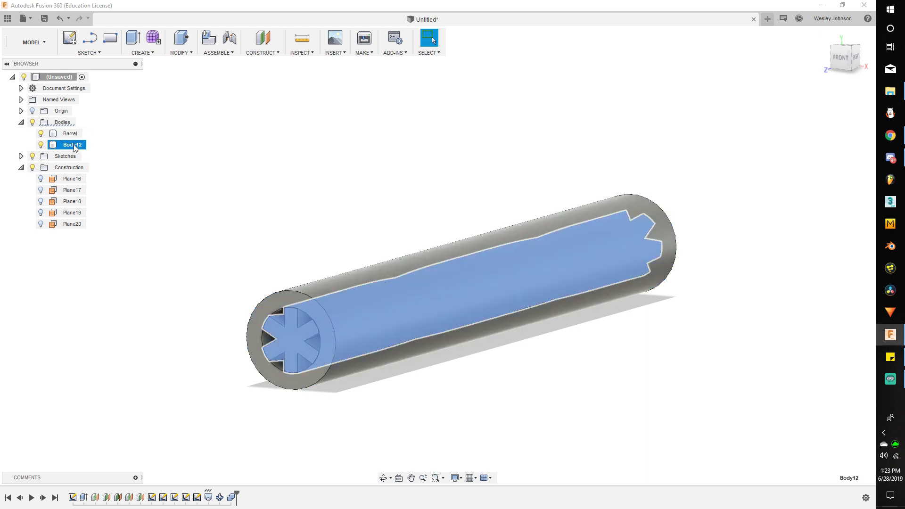
pyautogui.doubleClick(73, 146)
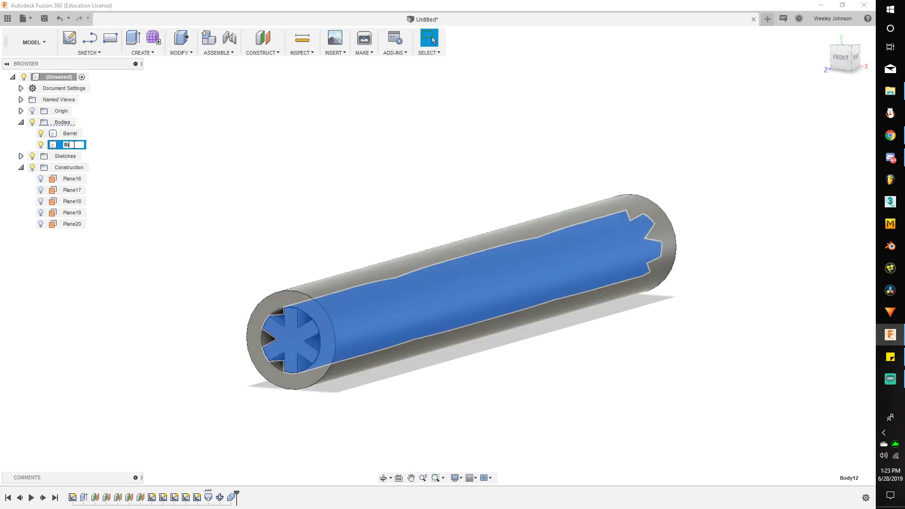
# Combine with the Cut operation, using Barrel as the target and Rifling tool as the tool body
pyautogui.click(73, 133)
pyautogui.click(181, 53)
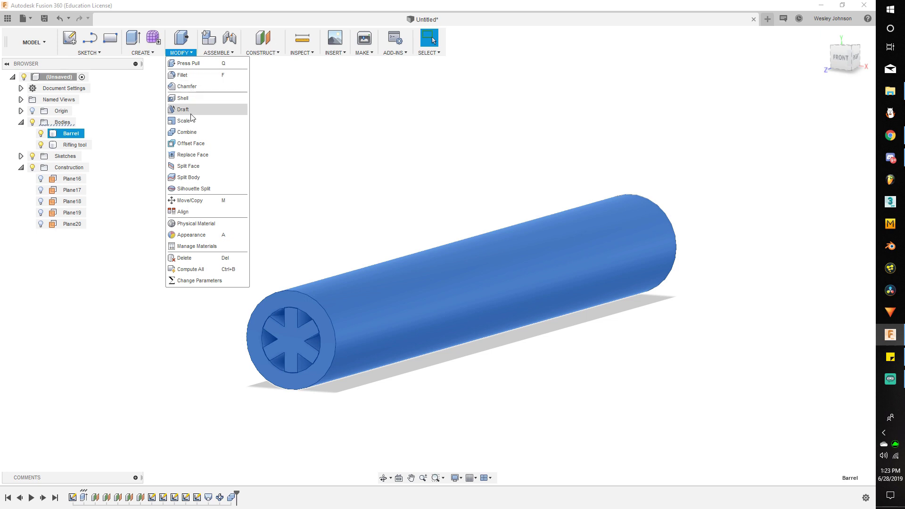
pyautogui.click(187, 132)
pyautogui.click(830, 149)
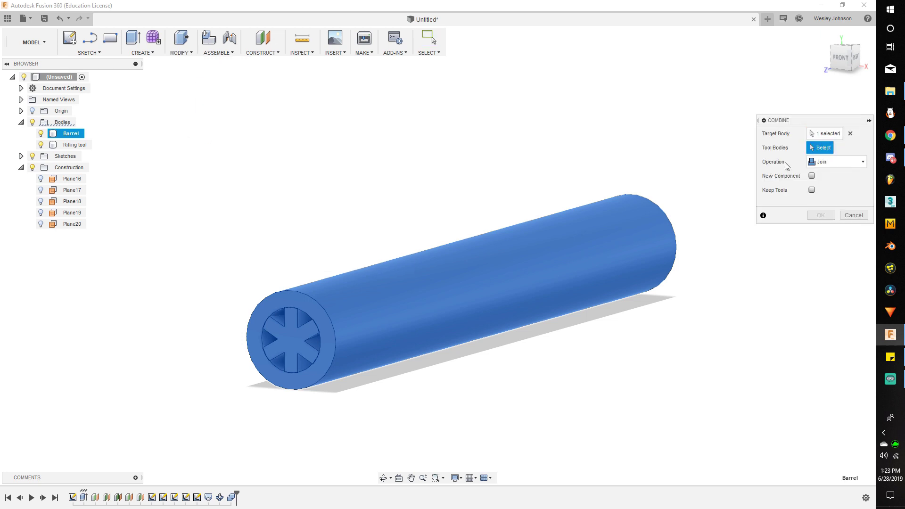
pyautogui.click(374, 302)
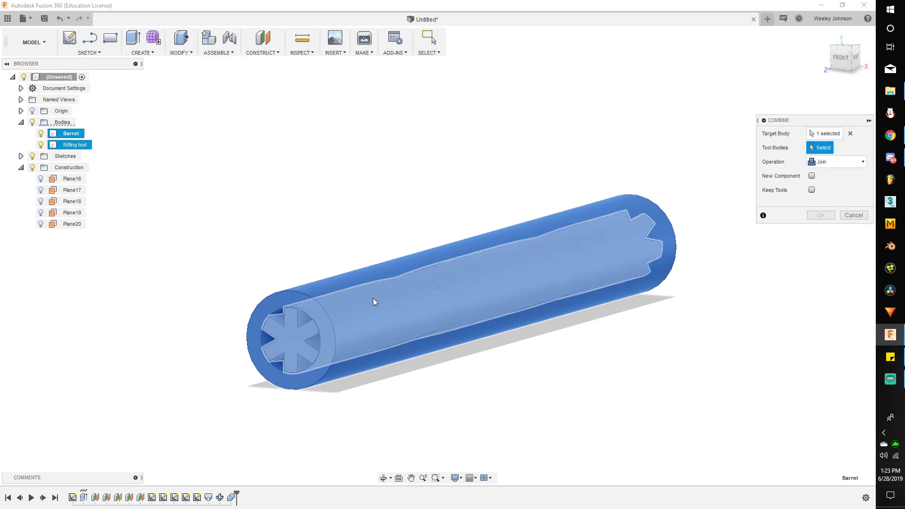
pyautogui.click(292, 334)
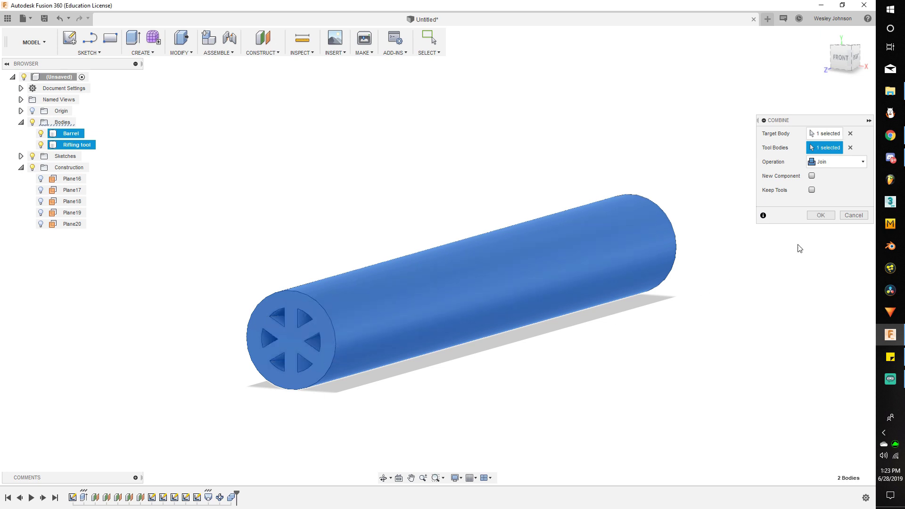
pyautogui.click(862, 161)
pyautogui.click(822, 184)
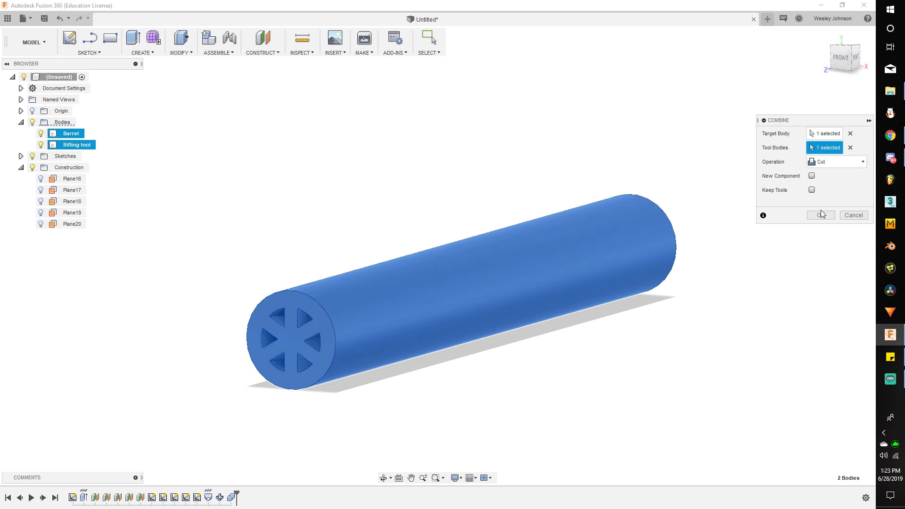
pyautogui.click(821, 215)
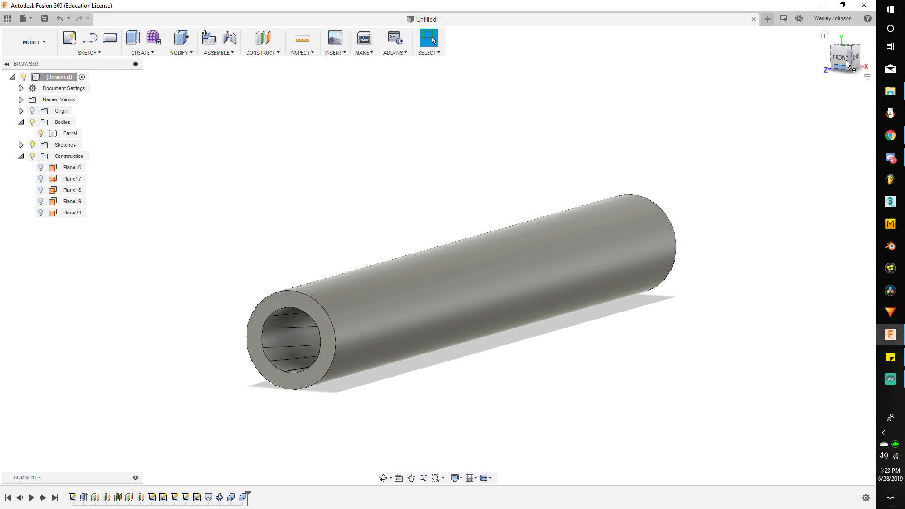
# Switch the view to perspective and examine the twisted grooves inside the tube from the front
pyautogui.rightClick(847, 58)
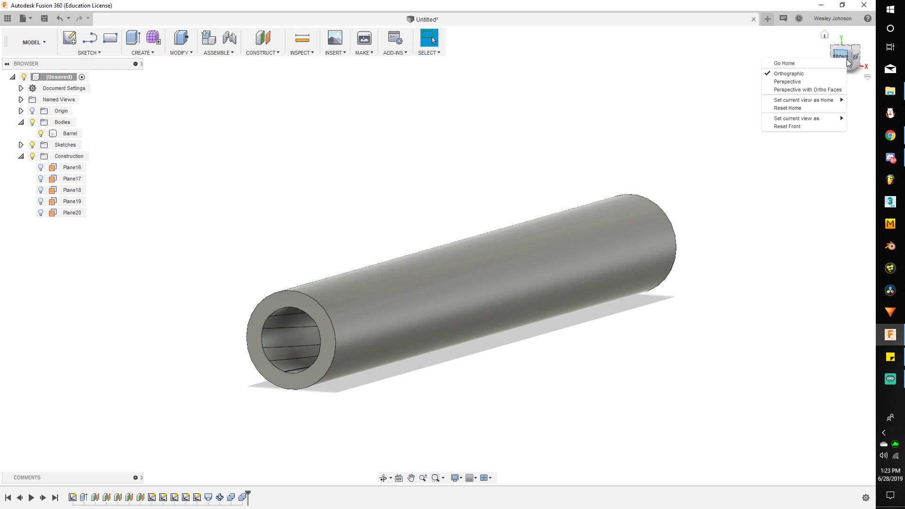
pyautogui.click(792, 83)
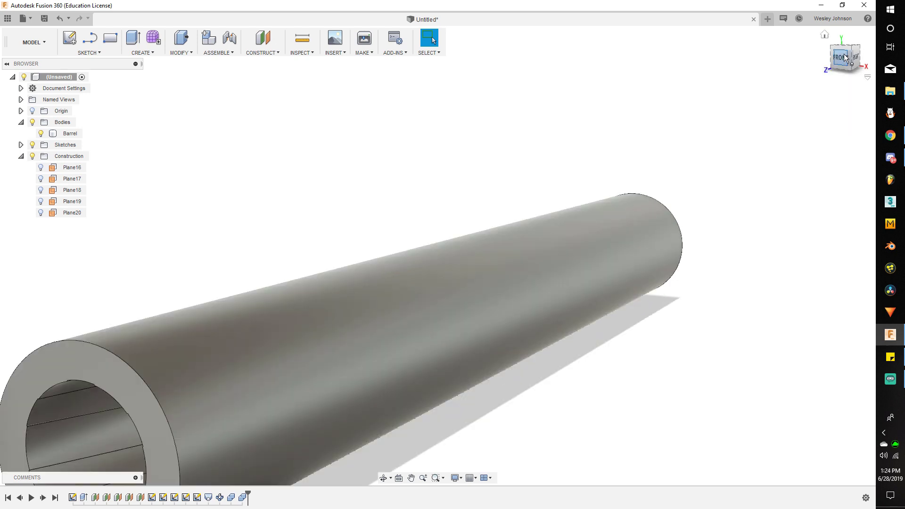
pyautogui.click(845, 58)
pyautogui.moveTo(714, 270); pyautogui.dragTo(355, 293, button='middle')
pyautogui.moveTo(472, 243); pyautogui.dragTo(453, 258, button='middle')
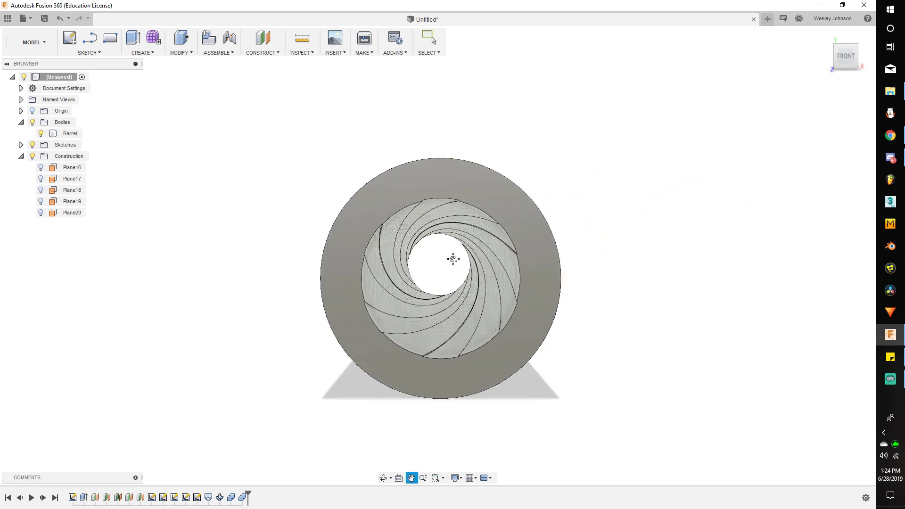
pyautogui.scroll(4, 453, 258)
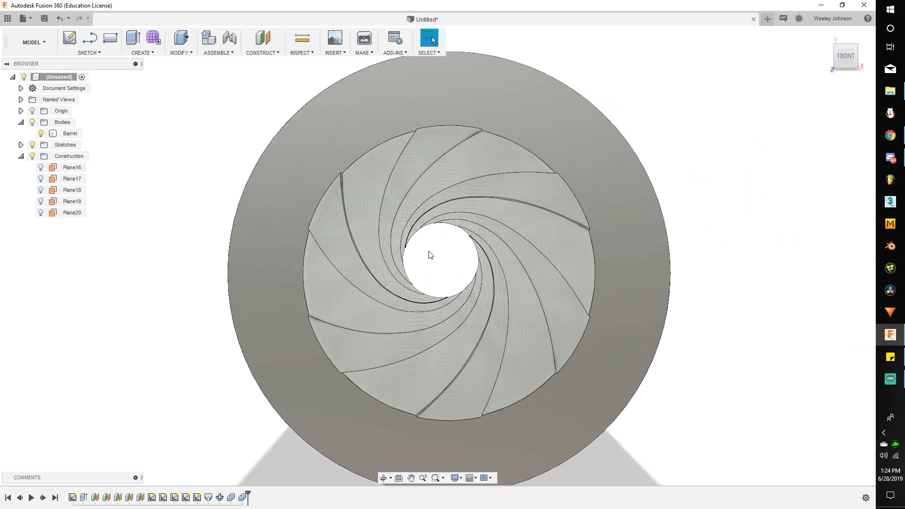
pyautogui.scroll(3, 430, 255)
pyautogui.scroll(-2, 430, 255)
# Fillet all twelve spiral groove edges inside the tube with a constant radius of 0.02 mm
pyautogui.click(178, 53)
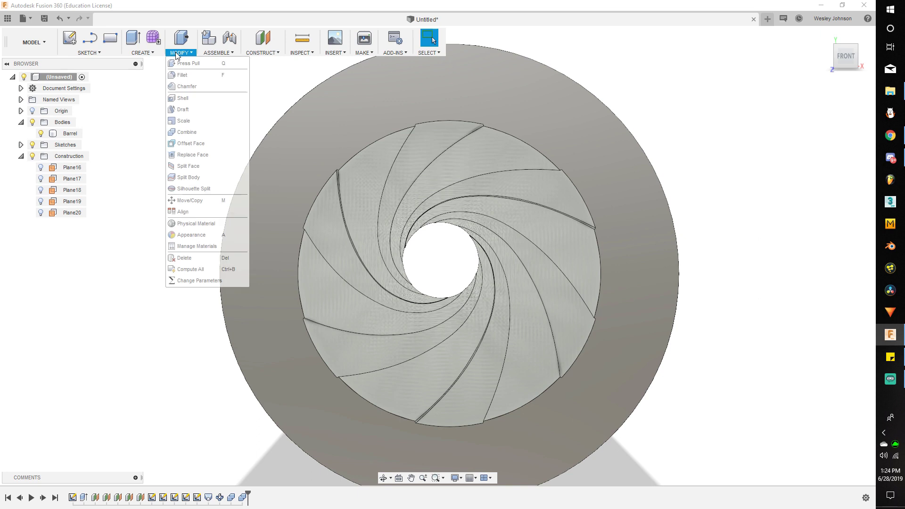
pyautogui.click(182, 75)
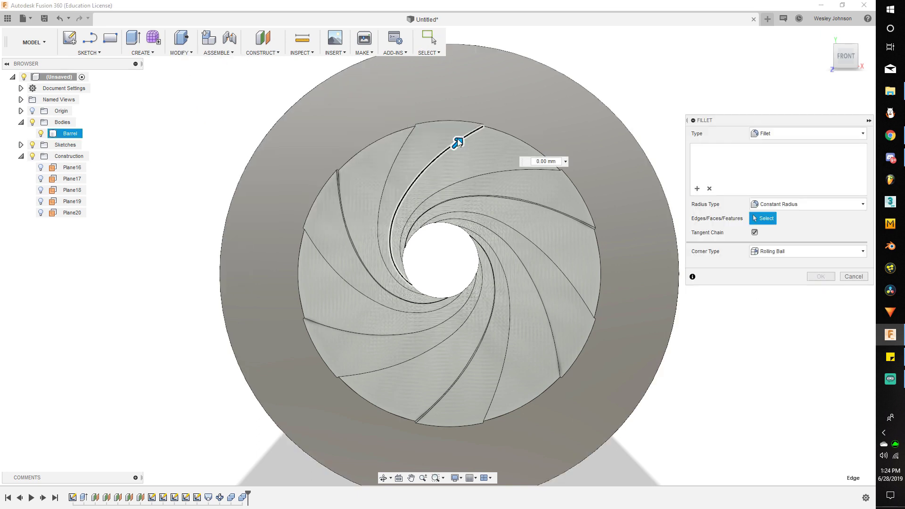
pyautogui.click(457, 139)
pyautogui.click(404, 143)
pyautogui.click(341, 194)
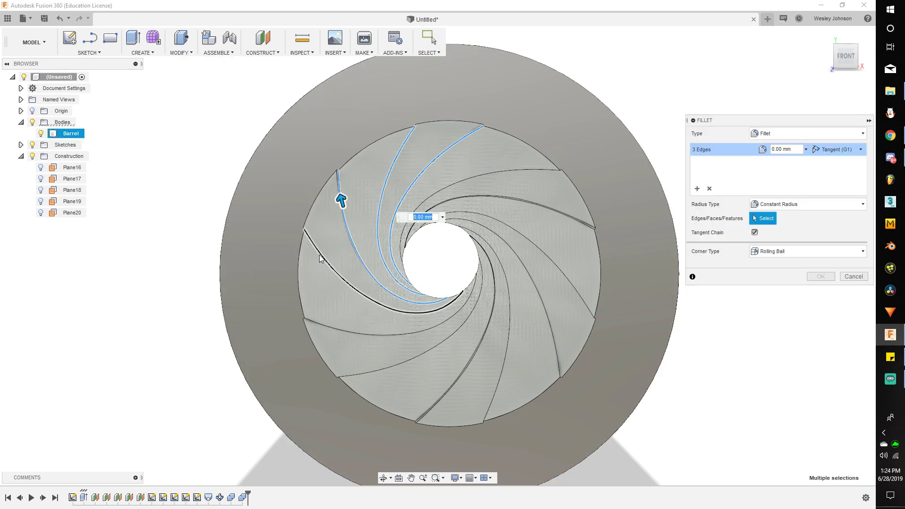
pyautogui.click(319, 258)
pyautogui.click(335, 327)
pyautogui.click(376, 367)
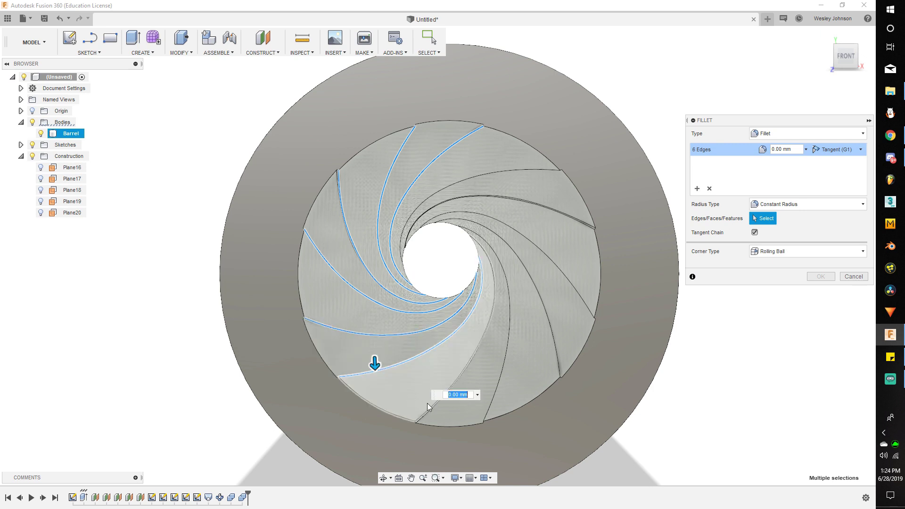
pyautogui.click(427, 407)
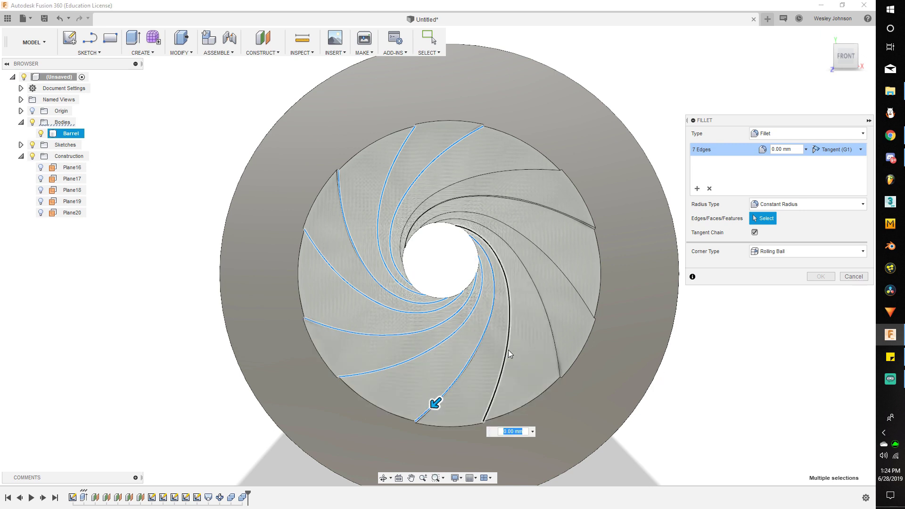
pyautogui.click(508, 349)
pyautogui.click(553, 333)
pyautogui.click(590, 302)
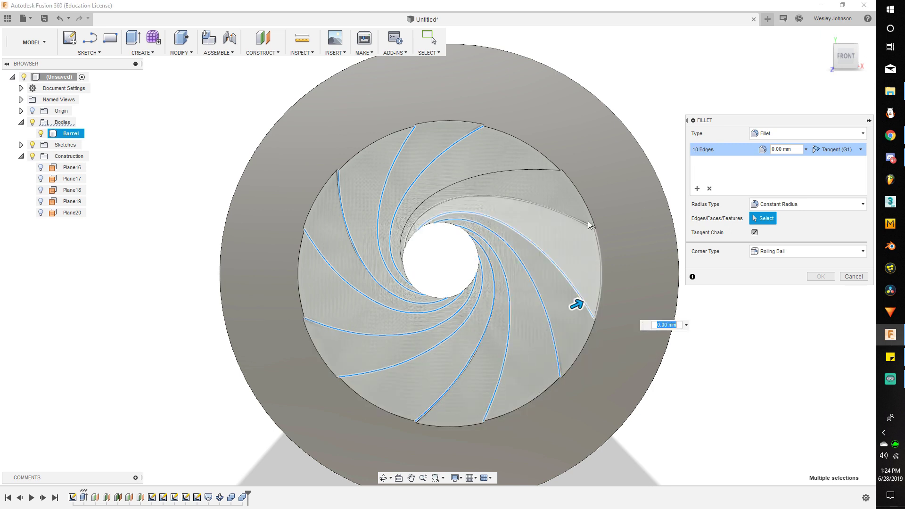
pyautogui.click(589, 226)
pyautogui.click(540, 168)
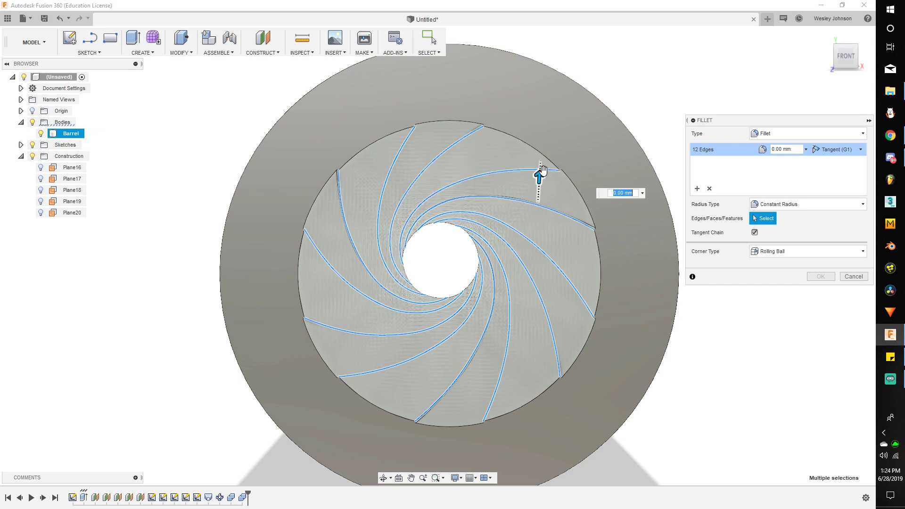
pyautogui.write('.01')
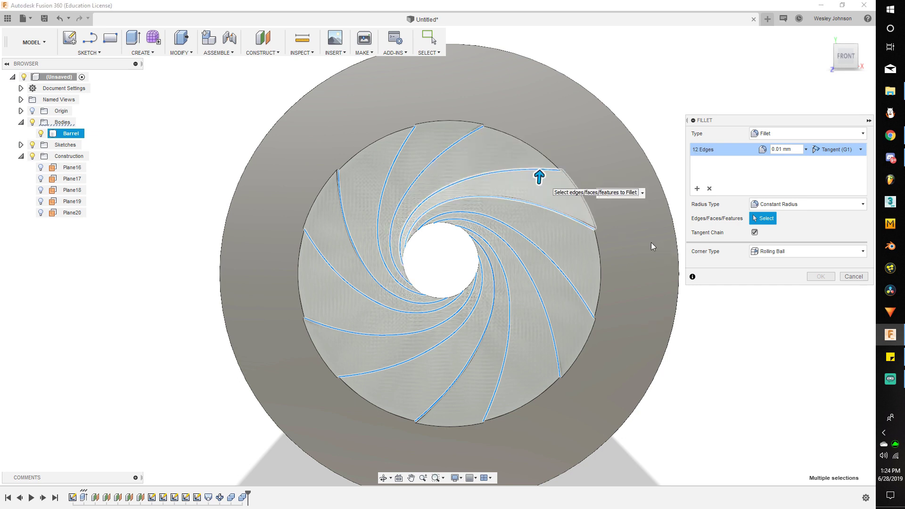
pyautogui.press('BackSpace')
pyautogui.write('2')
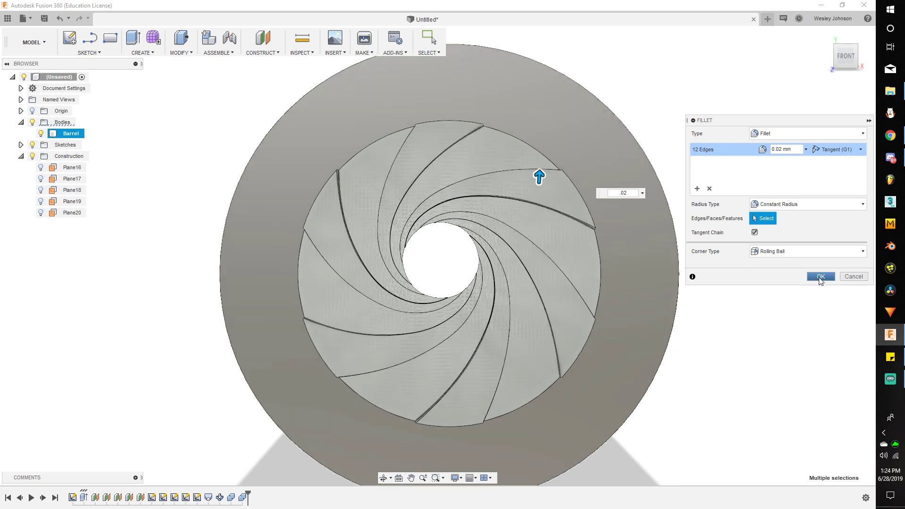
pyautogui.click(821, 278)
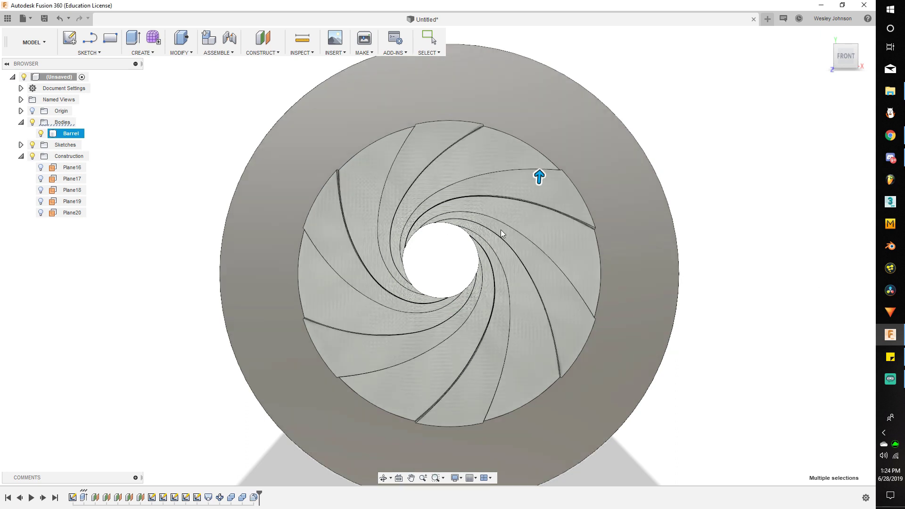
# Sketch a rectangle on the tube's back end face, from the vertical centreline outward to cover one half of the tube, and finish the sketch
pyautogui.moveTo(855, 67)
pyautogui.mouseDown()
pyautogui.moveTo(872, 69)
pyautogui.moveTo(844, 66)
pyautogui.moveTo(847, 56)
pyautogui.mouseUp()
pyautogui.moveTo(490, 292)
pyautogui.keyDown('shift'); pyautogui.mouseDown(button='middle')
pyautogui.moveTo(547, 259)
pyautogui.moveTo(662, 157)
pyautogui.mouseUp(button='middle'); pyautogui.keyUp('shift')
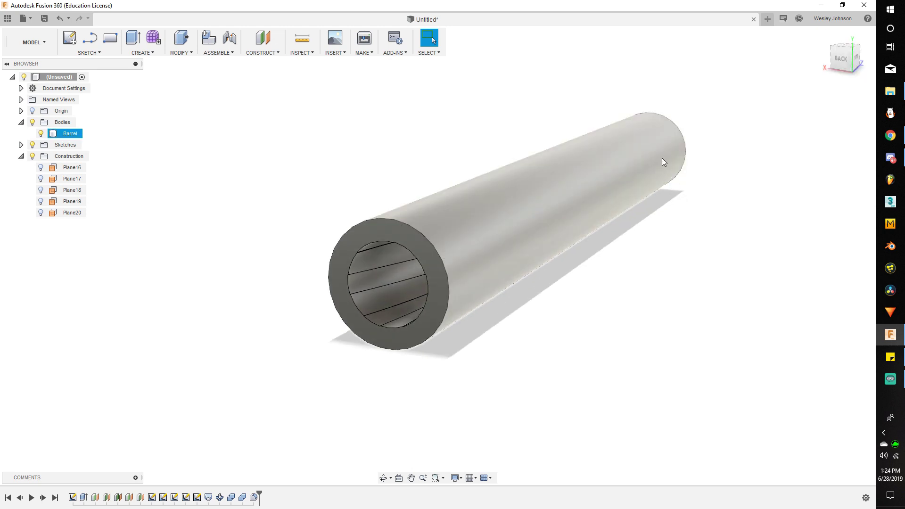
pyautogui.press('Escape')
pyautogui.click(69, 37)
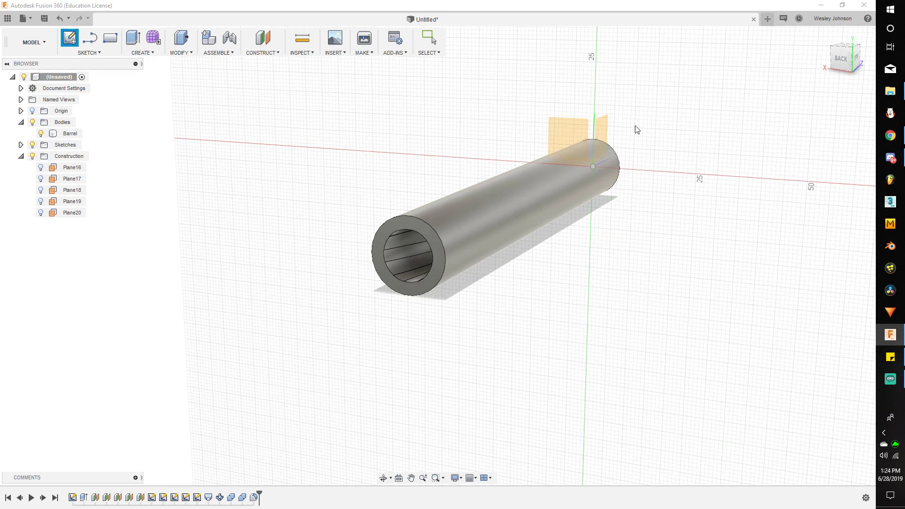
pyautogui.click(431, 238)
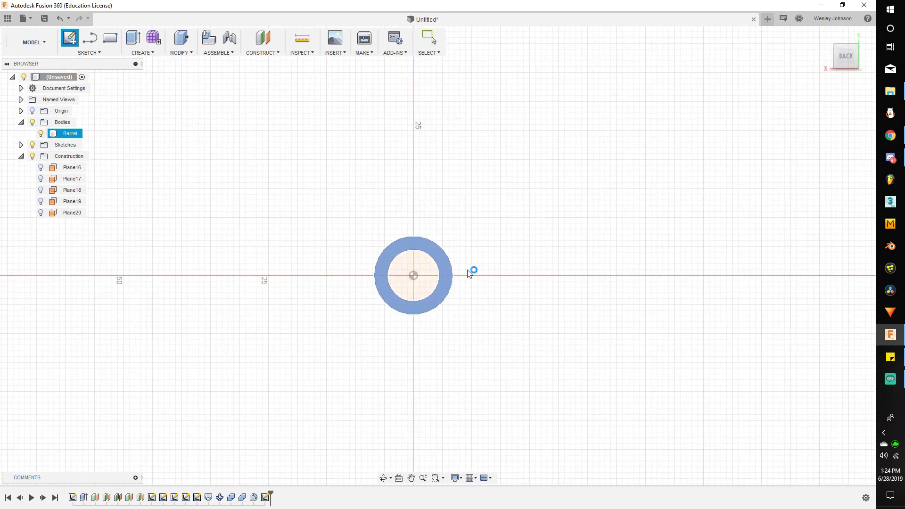
pyautogui.click(111, 42)
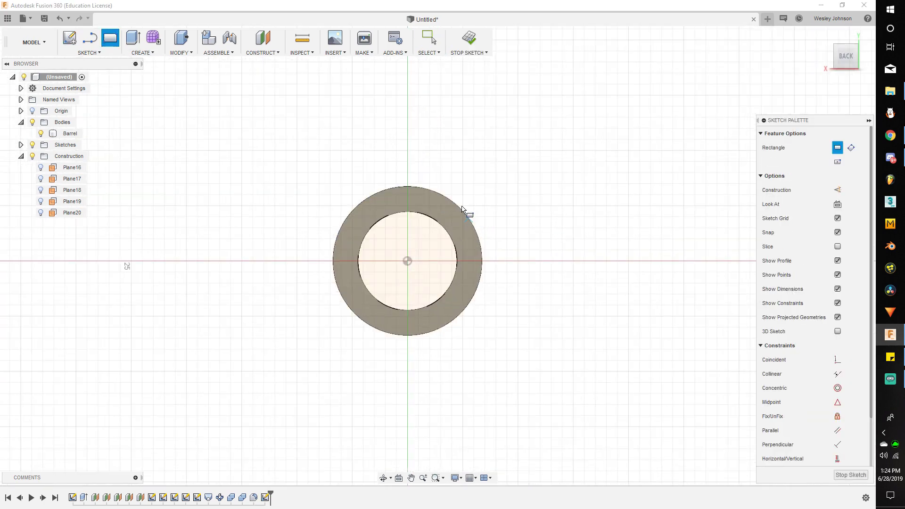
pyautogui.click(410, 152)
pyautogui.click(540, 398)
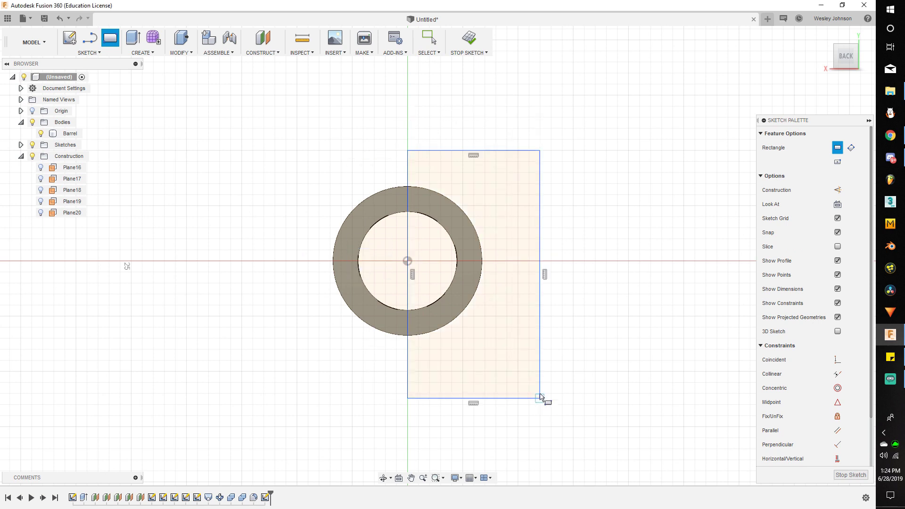
pyautogui.click(469, 38)
# Extrude all three regions of the rectangle sketch as a cut along most of the tube's length, opening one side of it
pyautogui.click(133, 37)
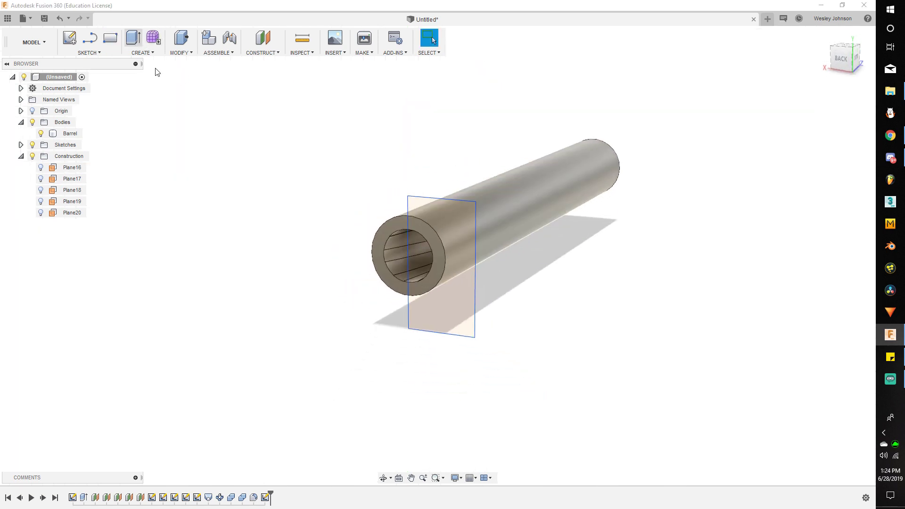
pyautogui.click(453, 243)
pyautogui.click(440, 266)
pyautogui.click(422, 250)
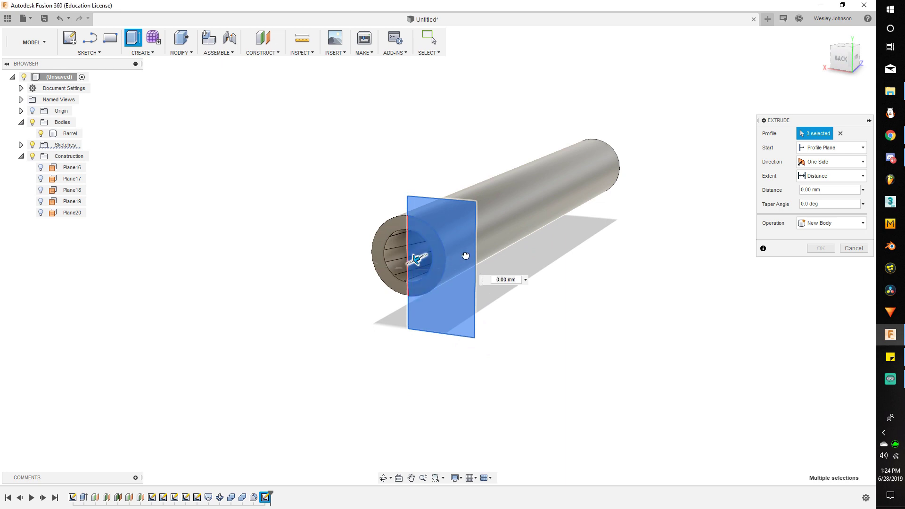
pyautogui.moveTo(465, 255); pyautogui.dragTo(635, 212)
pyautogui.click(819, 264)
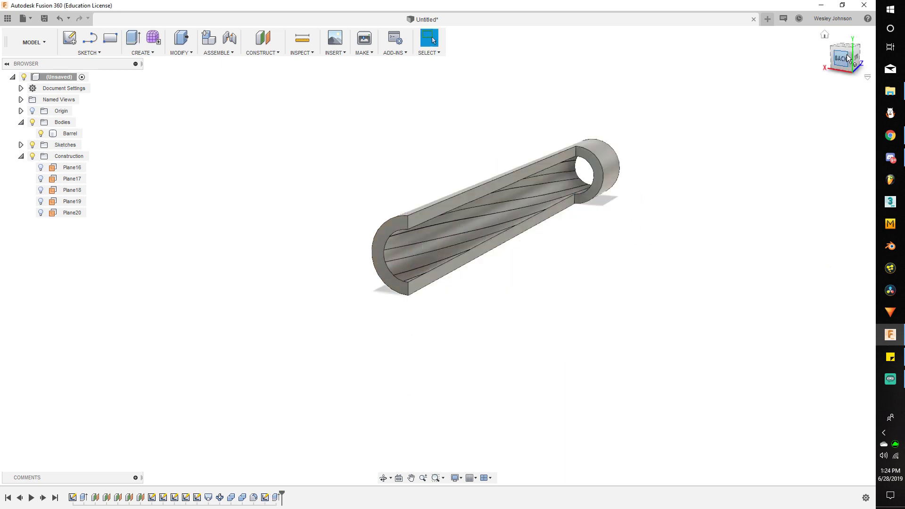
# Turn the view towards the open side of the sectioned tube and switch to the Render workspace
pyautogui.moveTo(847, 55)
pyautogui.mouseDown()
pyautogui.moveTo(807, 90)
pyautogui.moveTo(799, 51)
pyautogui.mouseUp()
pyautogui.scroll(-3, 724, 246)
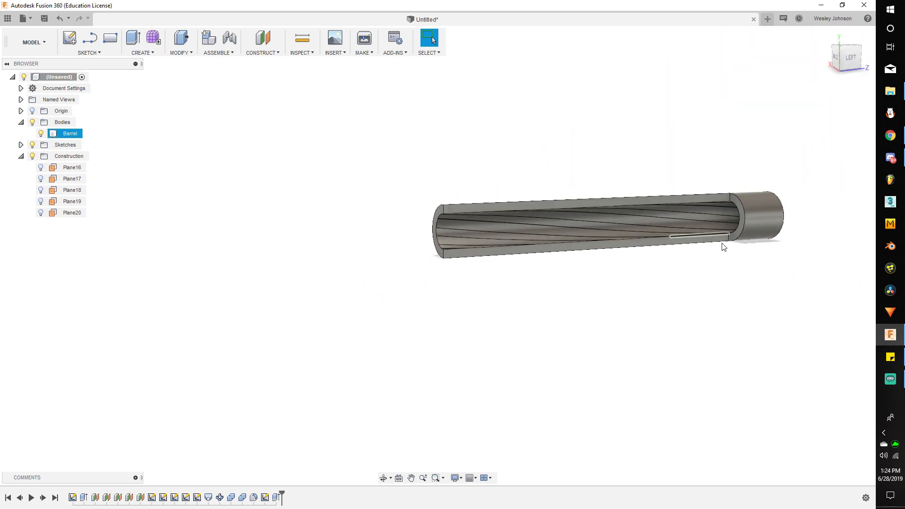
pyautogui.scroll(4, 745, 244)
pyautogui.click(47, 39)
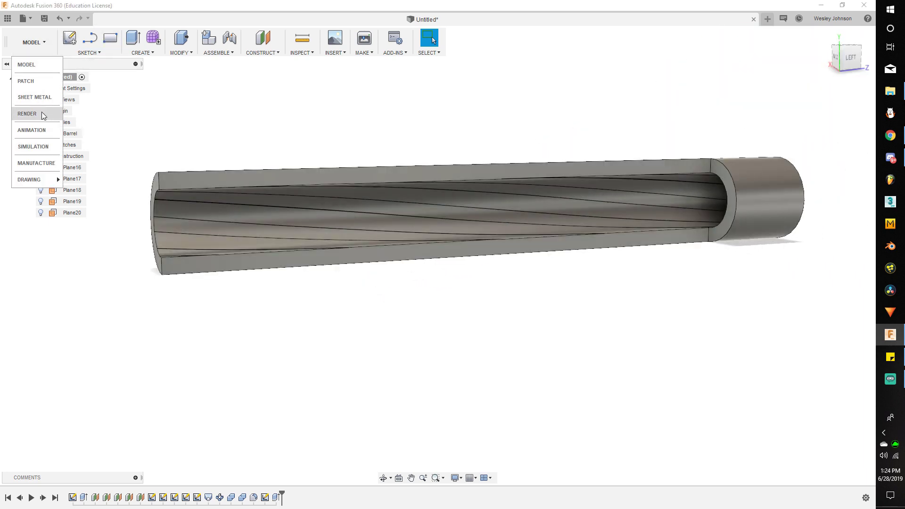
pyautogui.click(38, 115)
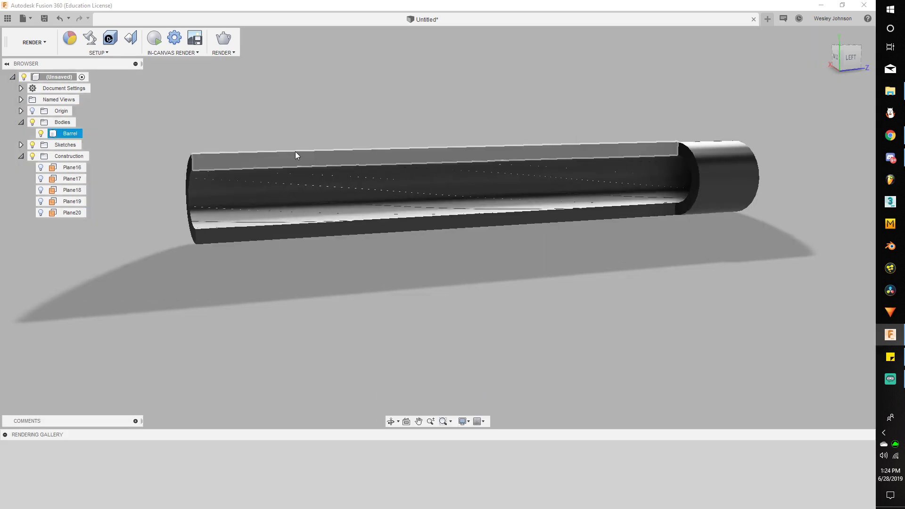
# Add the Paint - Metallic (Red) appearance to the design and set appearances to apply to faces
pyautogui.press('a')
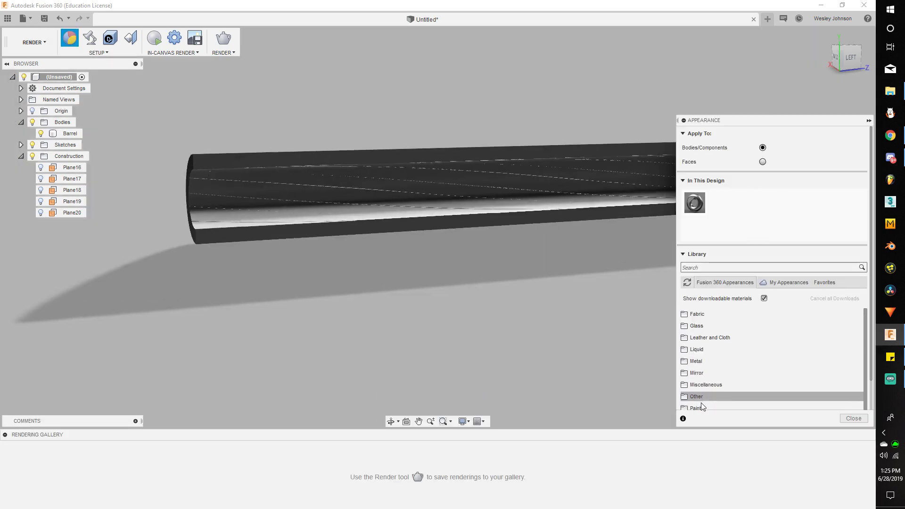
pyautogui.scroll(-3, 734, 370)
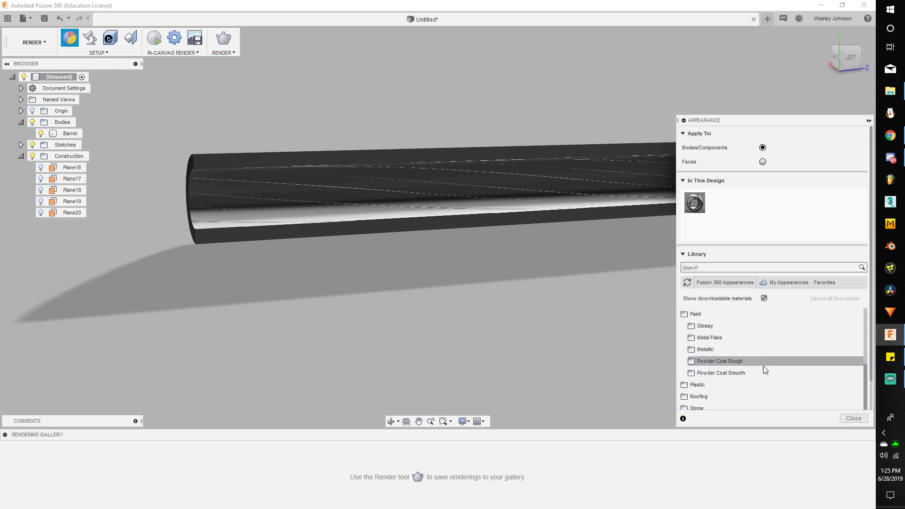
pyautogui.click(715, 350)
pyautogui.scroll(-6, 754, 366)
pyautogui.scroll(5, 750, 362)
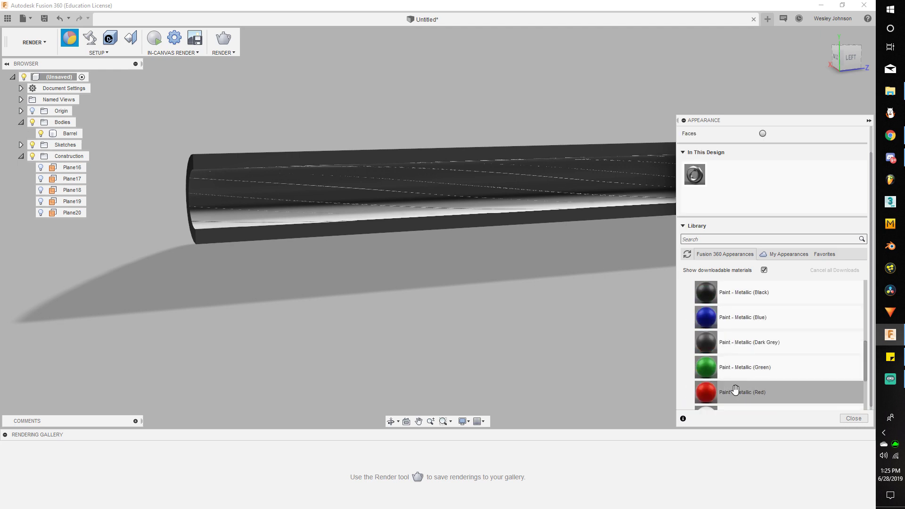
pyautogui.moveTo(735, 390); pyautogui.dragTo(750, 193)
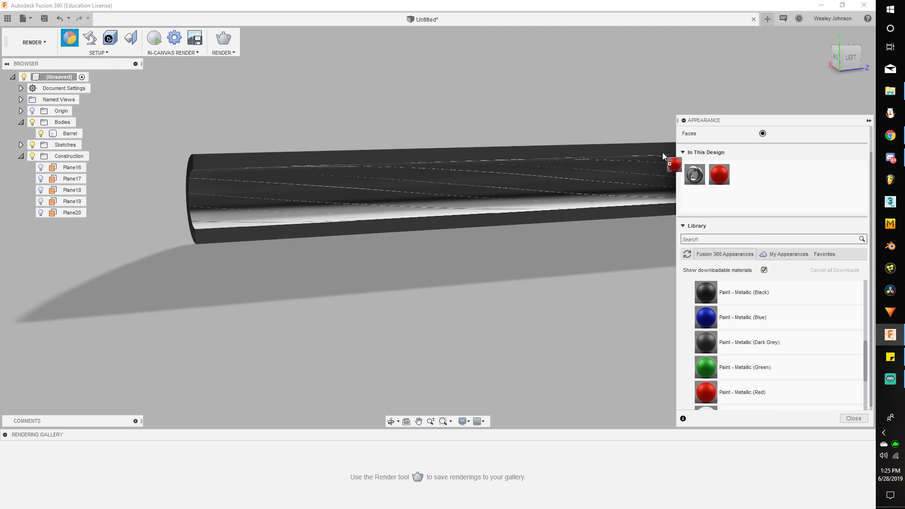
# Apply the red metallic paint to the two long section faces and the curved face at the end of the cut
pyautogui.moveTo(664, 157); pyautogui.dragTo(580, 152)
pyautogui.moveTo(714, 170); pyautogui.dragTo(641, 215)
pyautogui.scroll(-3, 526, 205)
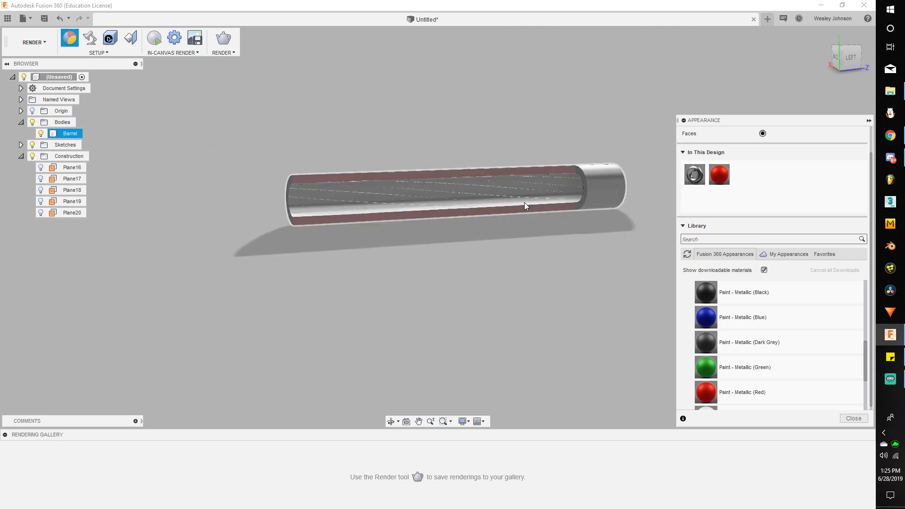
pyautogui.scroll(3, 527, 206)
pyautogui.moveTo(588, 184); pyautogui.dragTo(585, 185)
pyautogui.scroll(-3, 619, 146)
pyautogui.scroll(2, 428, 106)
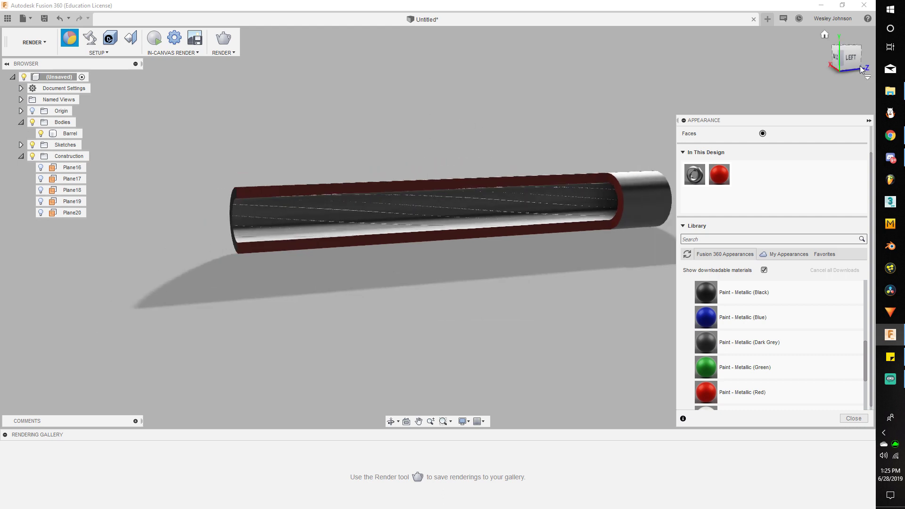
# Return to the Model workspace and inspect the painted section and its grooves from the left side and the back end
pyautogui.click(846, 57)
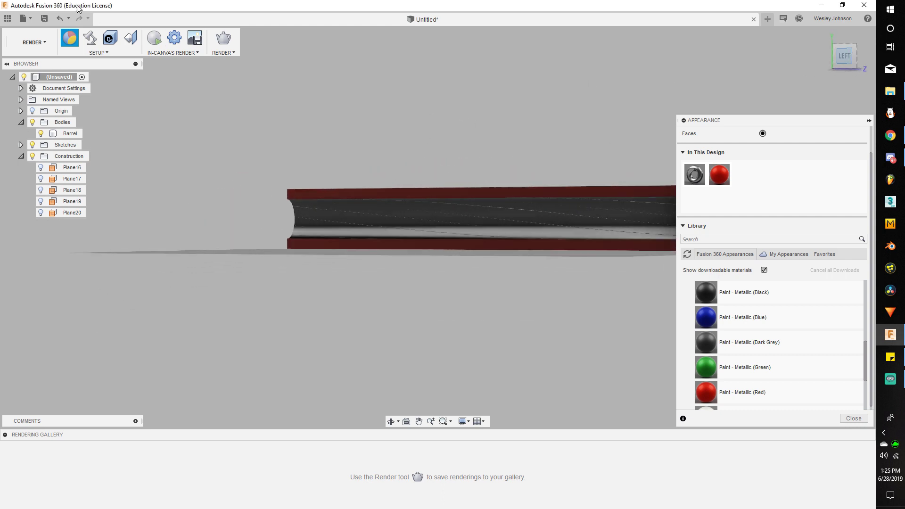
pyautogui.click(34, 42)
pyautogui.click(28, 81)
pyautogui.scroll(3, 513, 240)
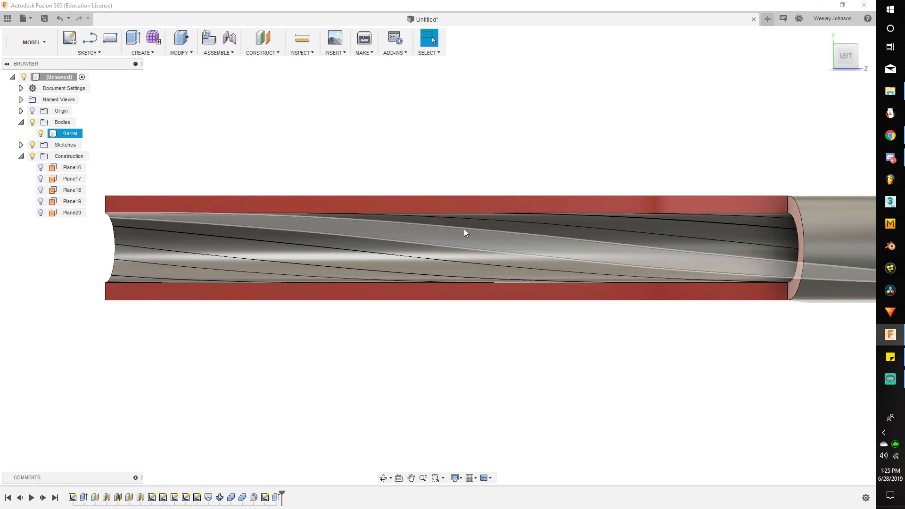
pyautogui.scroll(-4, 376, 191)
pyautogui.moveTo(847, 59); pyautogui.dragTo(864, 62)
pyautogui.keyDown('shift'); pyautogui.moveTo(455, 252); pyautogui.dragTo(493, 245, button='middle'); pyautogui.keyUp('shift')
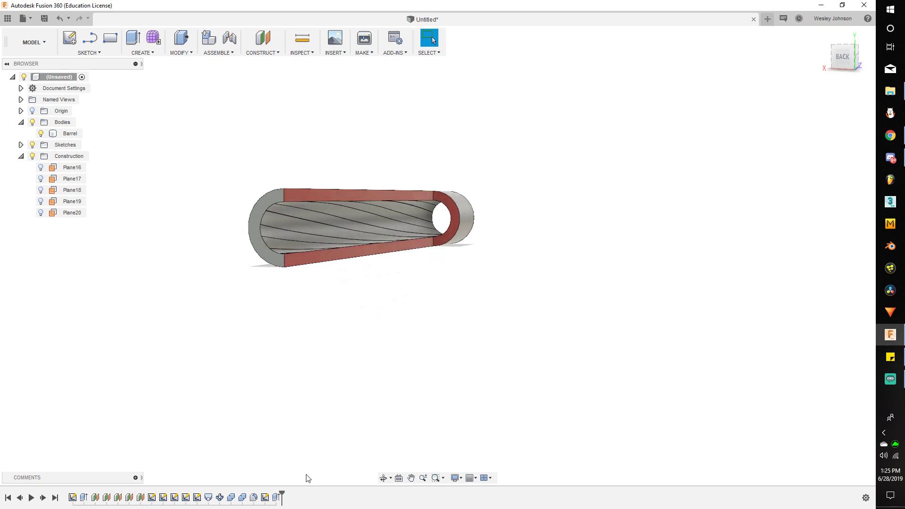
# Roll the timeline back to before the section cut and view the whole tube from the back
pyautogui.moveTo(282, 494); pyautogui.dragTo(271, 495)
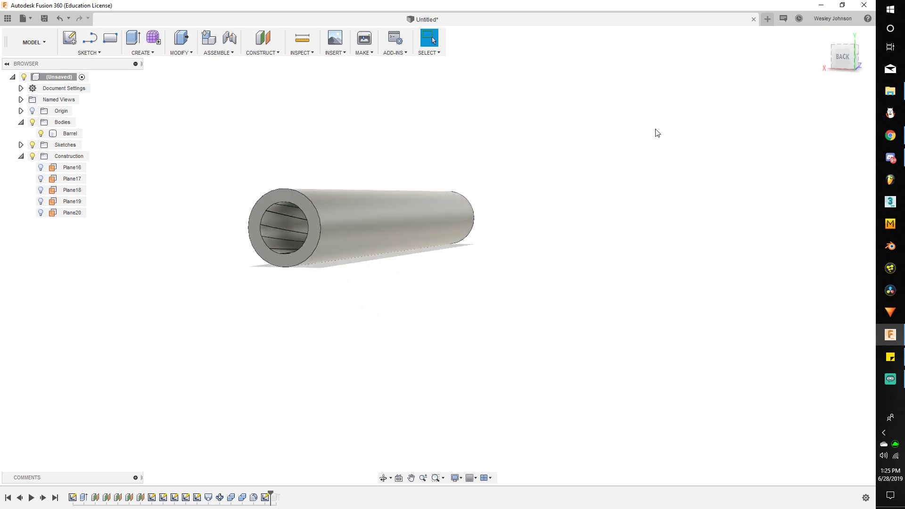
pyautogui.click(843, 57)
pyautogui.click(431, 227)
pyautogui.scroll(1, 417, 215)
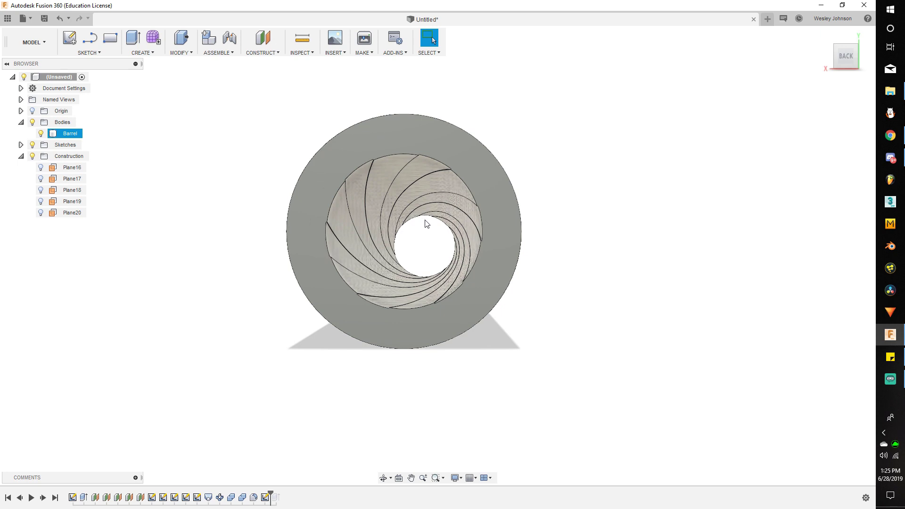
# Examine the twisted grooves by looking straight down the tube's bore from the back end
pyautogui.moveTo(427, 225); pyautogui.dragTo(435, 270, button='middle')
pyautogui.scroll(2, 444, 268)
pyautogui.click(438, 311)
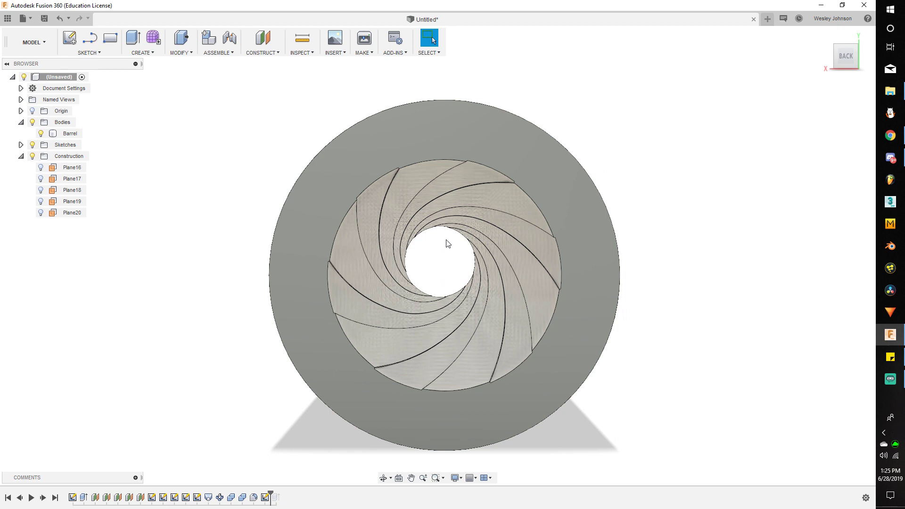
pyautogui.scroll(-2, 506, 204)
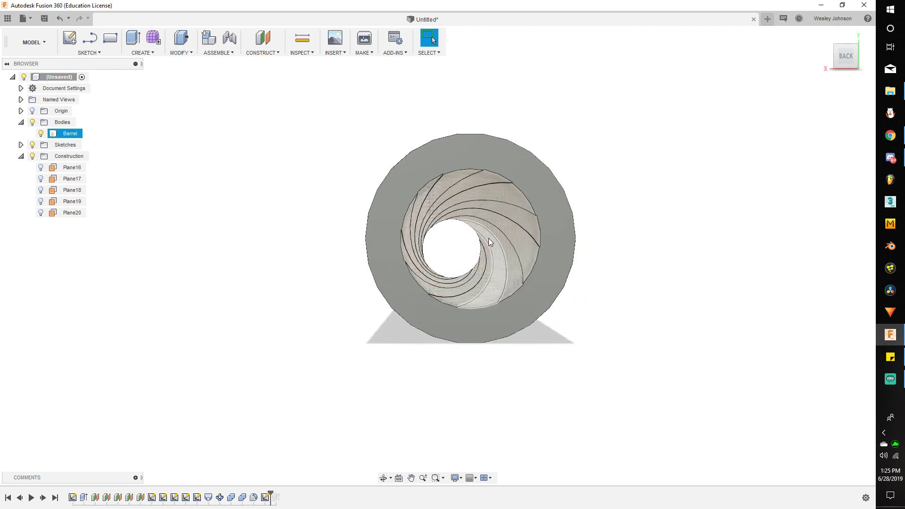
pyautogui.scroll(3, 488, 238)
pyautogui.moveTo(477, 232)
pyautogui.mouseDown(button='middle')
pyautogui.moveTo(467, 257)
pyautogui.moveTo(472, 242)
pyautogui.mouseUp(button='middle')
pyautogui.scroll(-1, 472, 241)
pyautogui.click(858, 341)
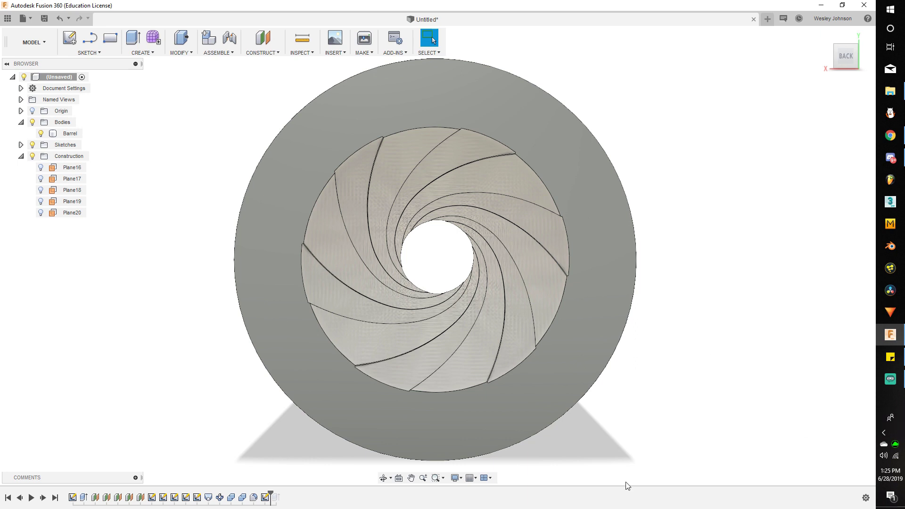
pyautogui.click(561, 290)
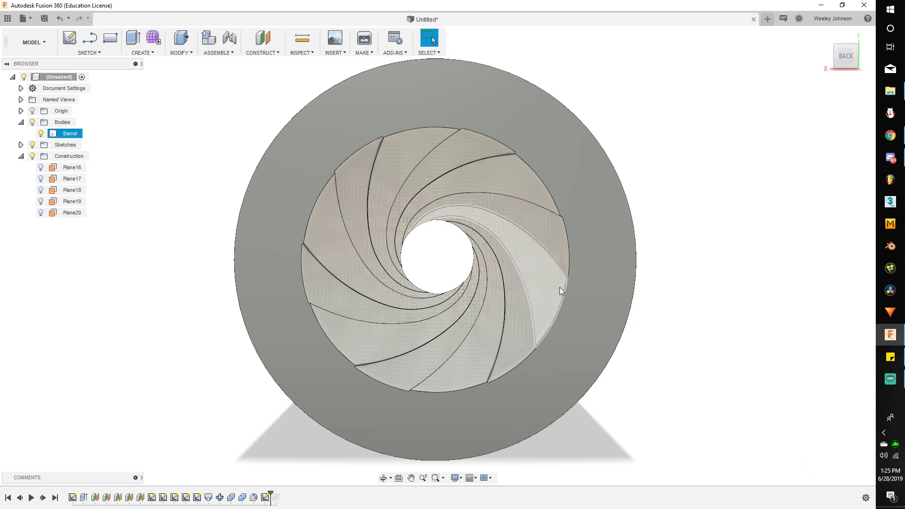